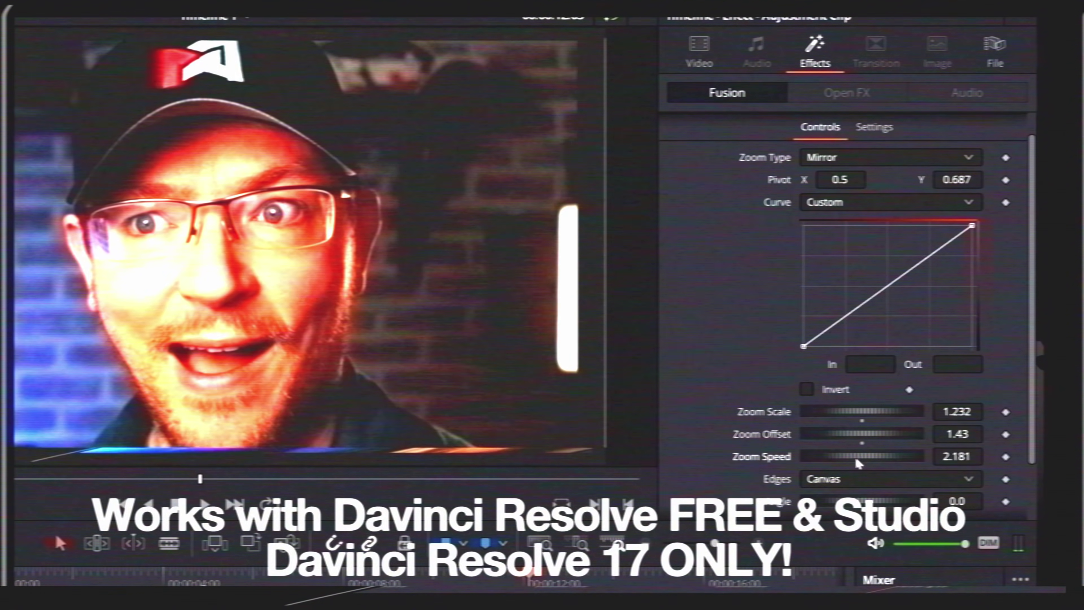
Set the zoom speed to 1.971 and pull the curve's tangent handles into an eased S-curve
left_click_drag(855, 463, 815, 368)
left_click_drag(859, 307, 914, 333)
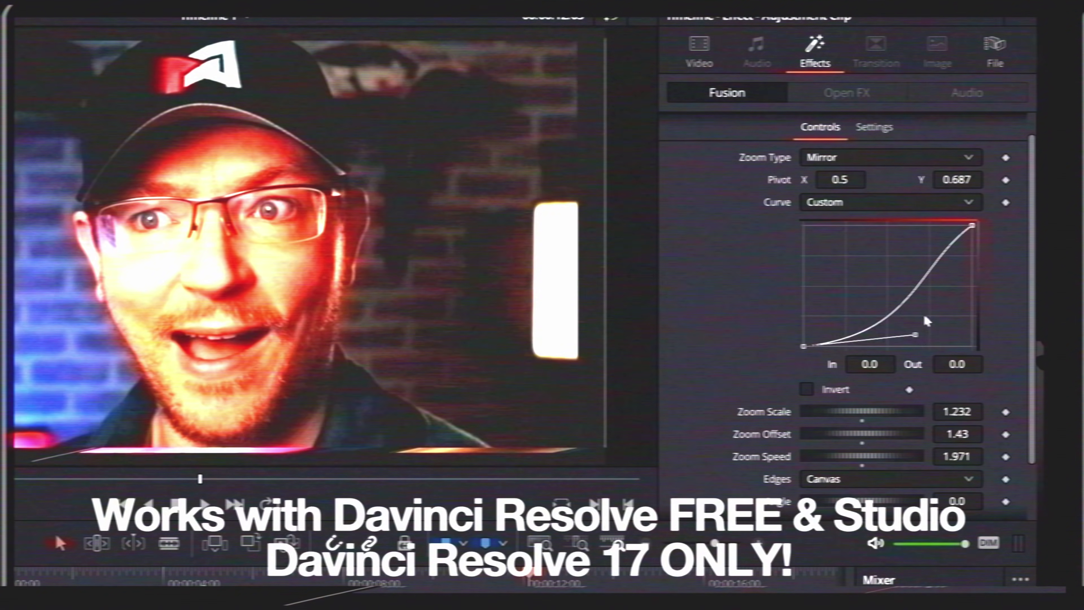
left_click_drag(932, 259, 895, 253)
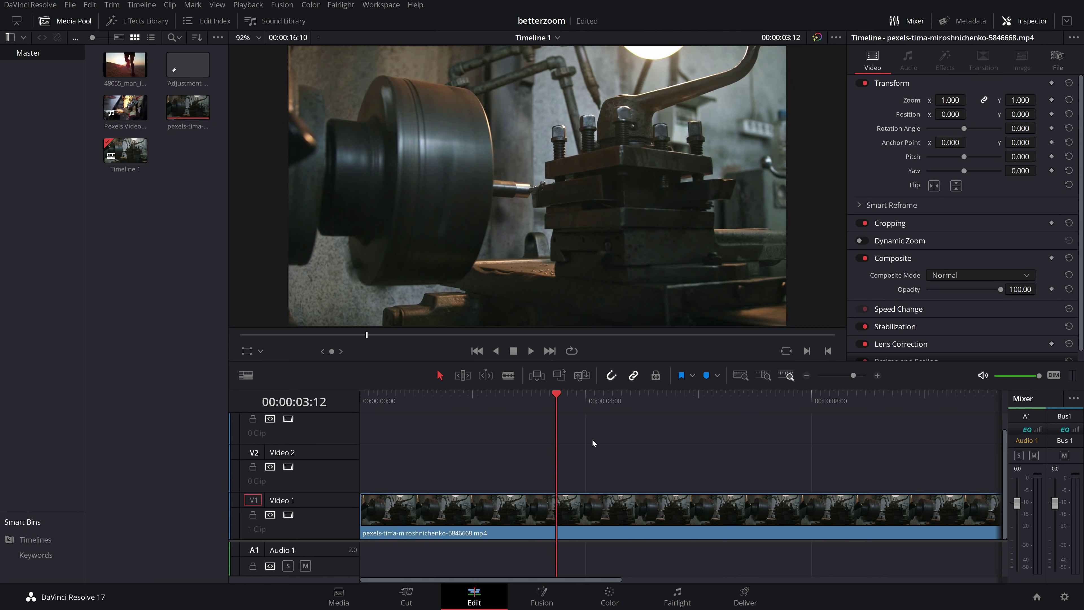
Open the lathe clip on the Fusion page and toggle the node graph off and back on
left_click(546, 602)
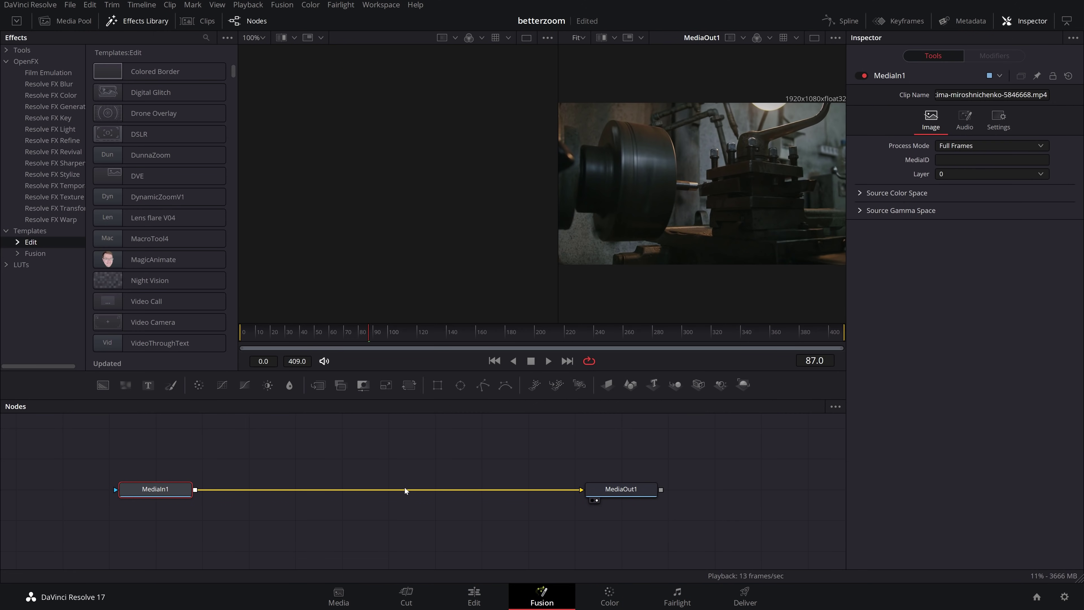
left_click(252, 23)
left_click(248, 23)
Move the Final Zoom folder over Resolve and drop MagicZoom.drfx onto the Fusion node area
left_click_drag(1083, 110, 624, 96)
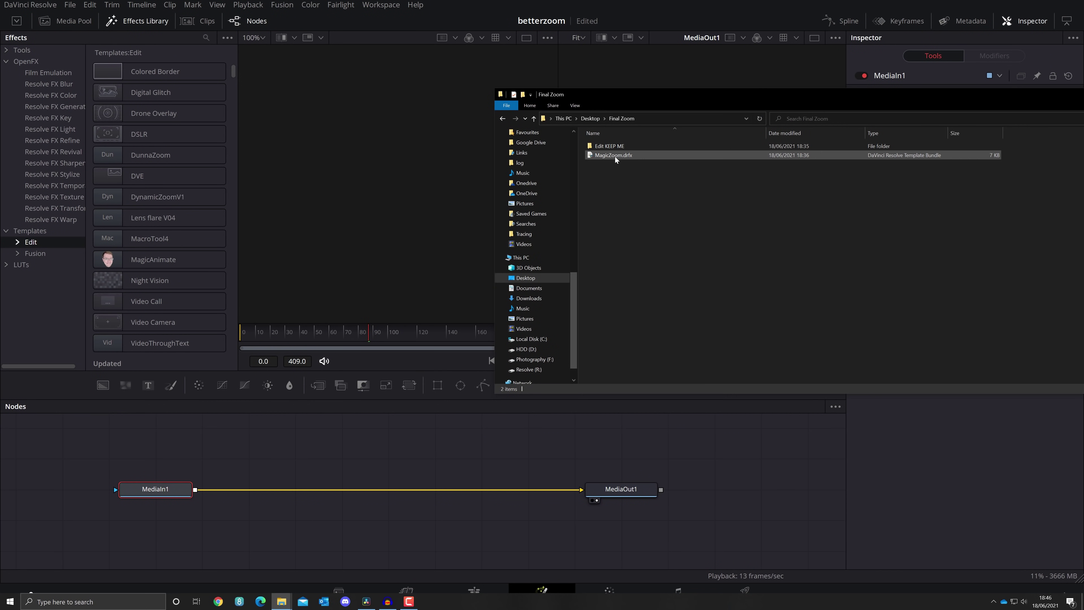
left_click_drag(615, 156, 396, 473)
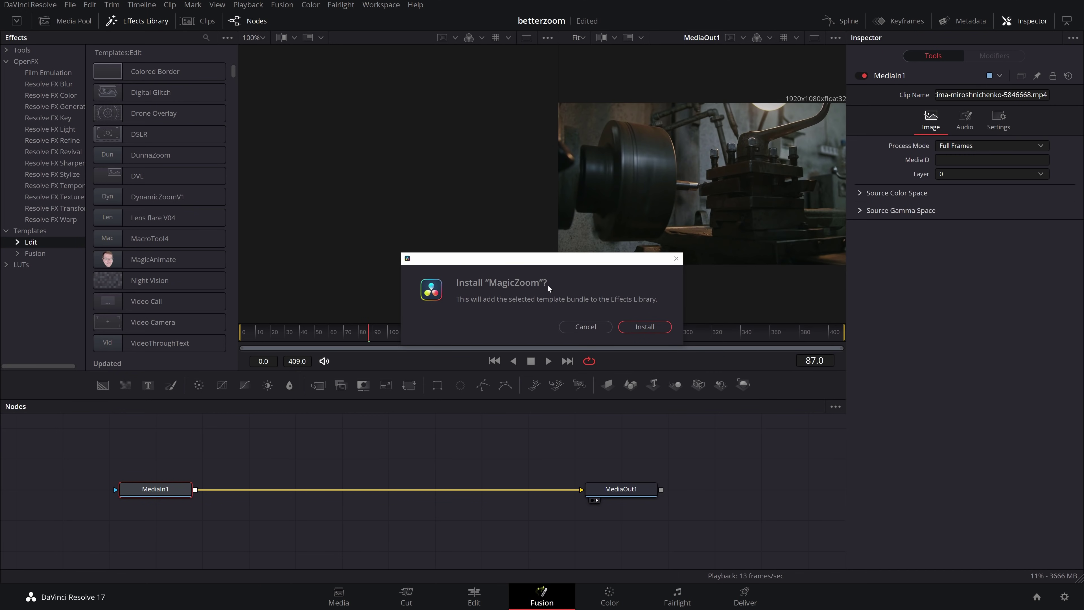
Confirm installing MagicZoom, then scroll the Effects Library down to where it is listed
left_click(645, 327)
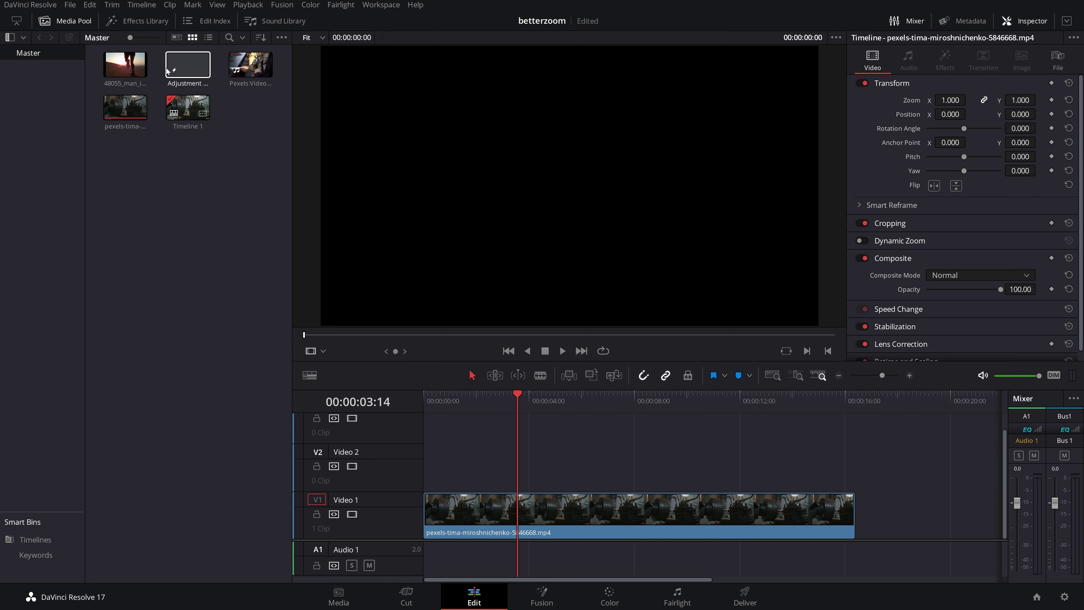
left_click(145, 21)
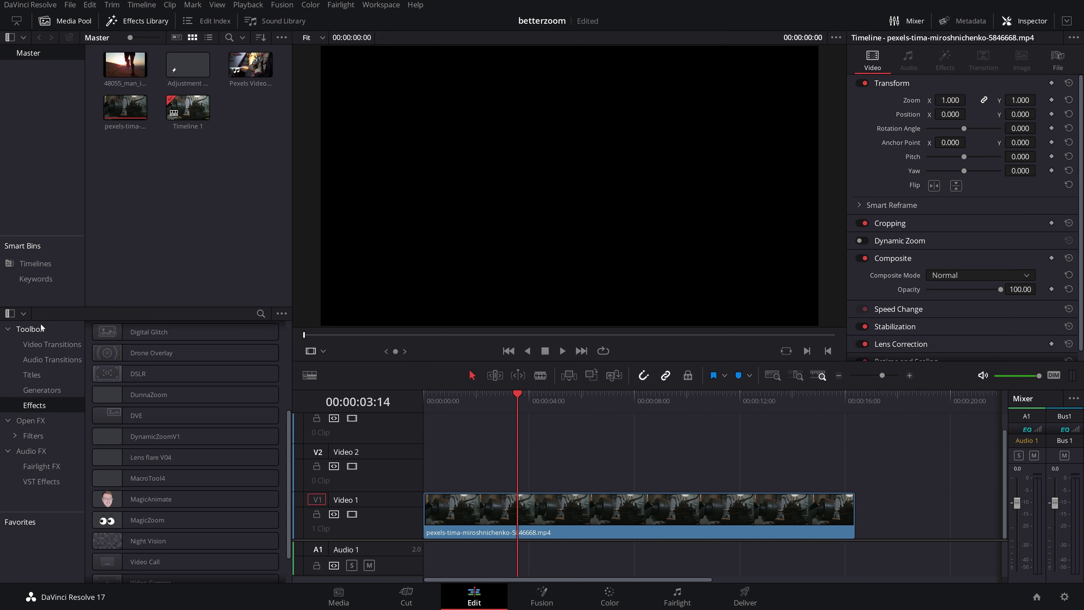
scroll(161, 397, "down", 2)
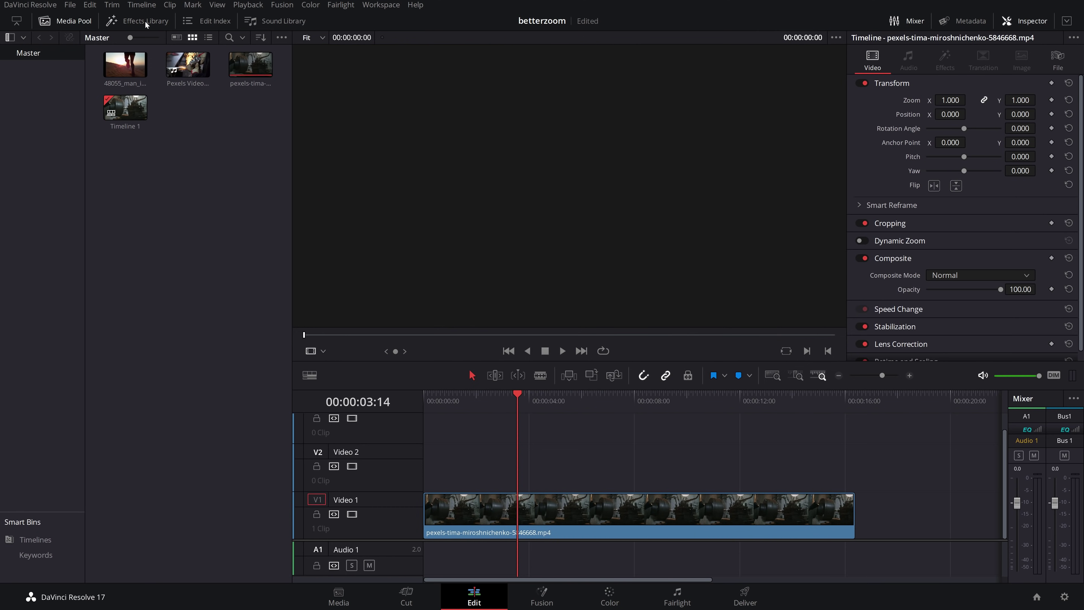
Place an Adjustment Clip on Video 2 above the lathe clip and shorten its end
scroll(291, 440, "up", 5)
left_click_drag(132, 351, 512, 465)
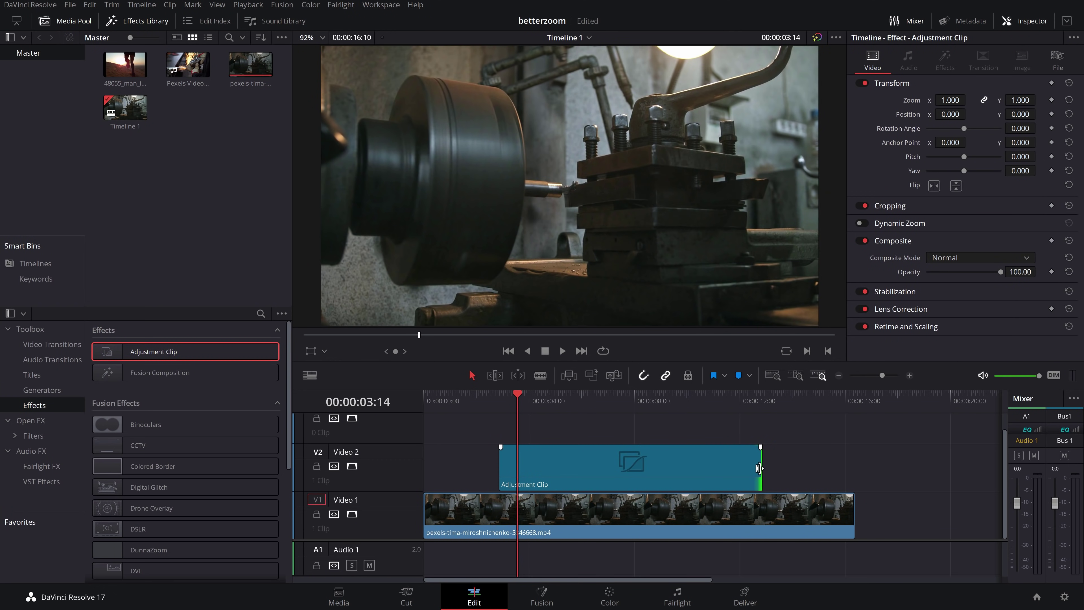
left_click_drag(746, 467, 626, 472)
Save the adjustment clip into the Media Pool, delete it from Video 2, and select the saved copy
left_click_drag(558, 475, 182, 260)
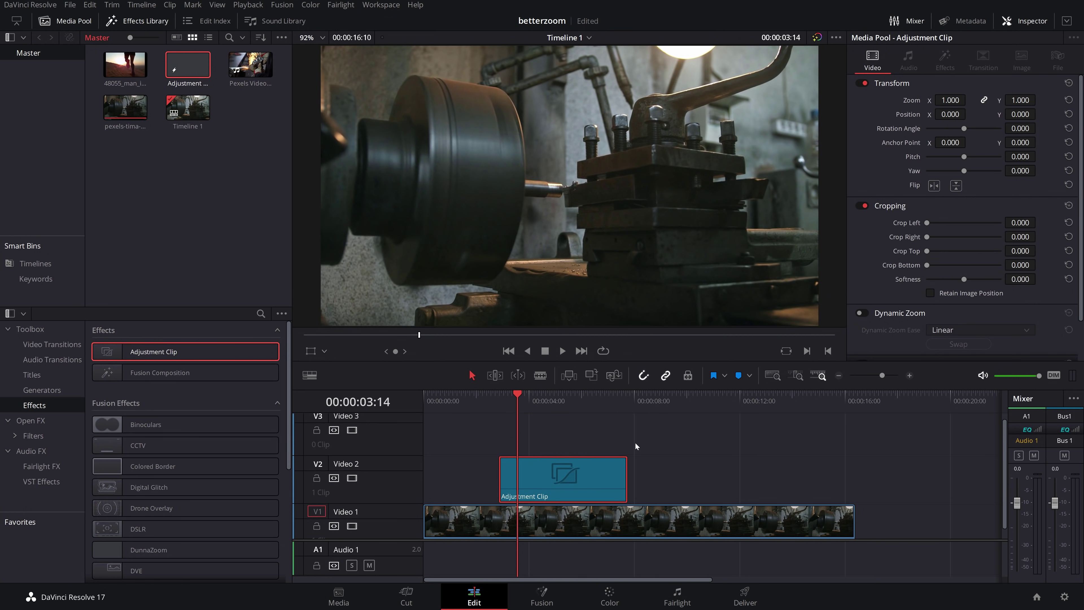
left_click(570, 471)
key("Delete")
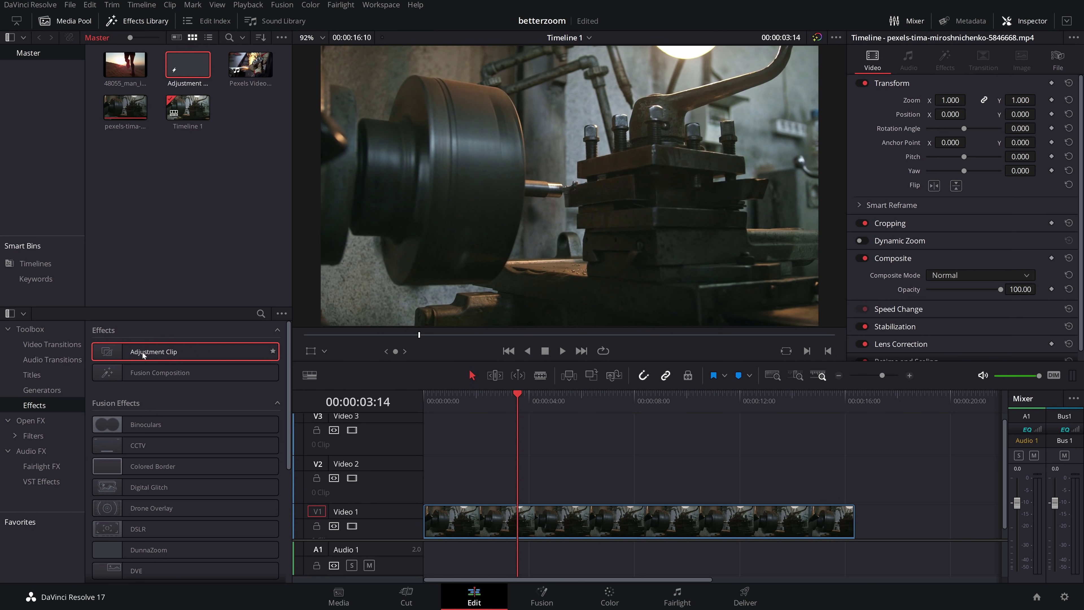
left_click(194, 64)
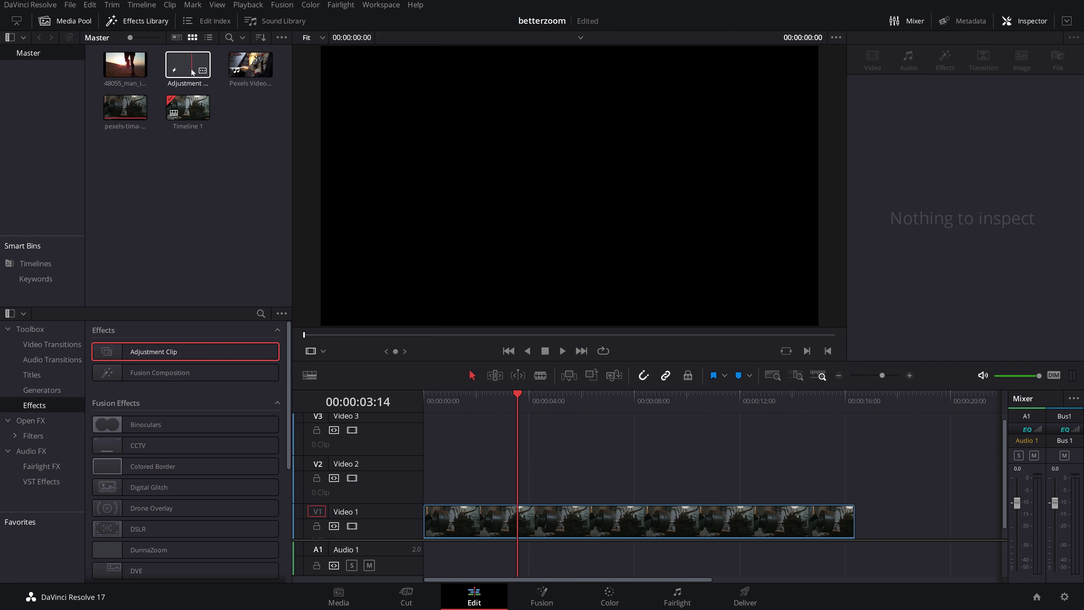
Put the saved adjustment clip back on Video 2 and drop the MagicZoom effect onto it
left_click_drag(192, 71, 530, 474)
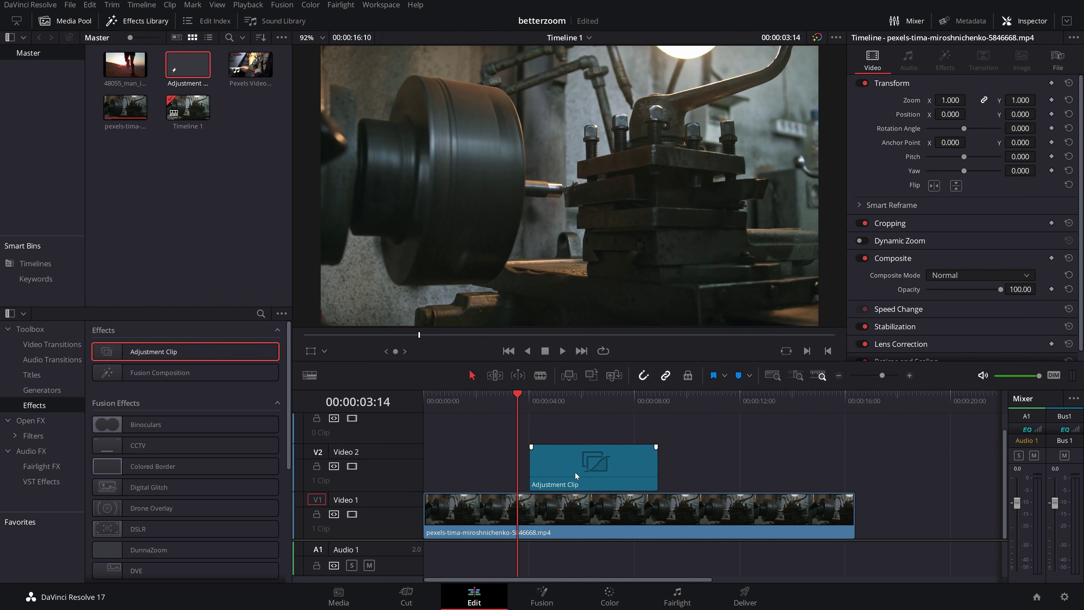
scroll(176, 434, "down", 2)
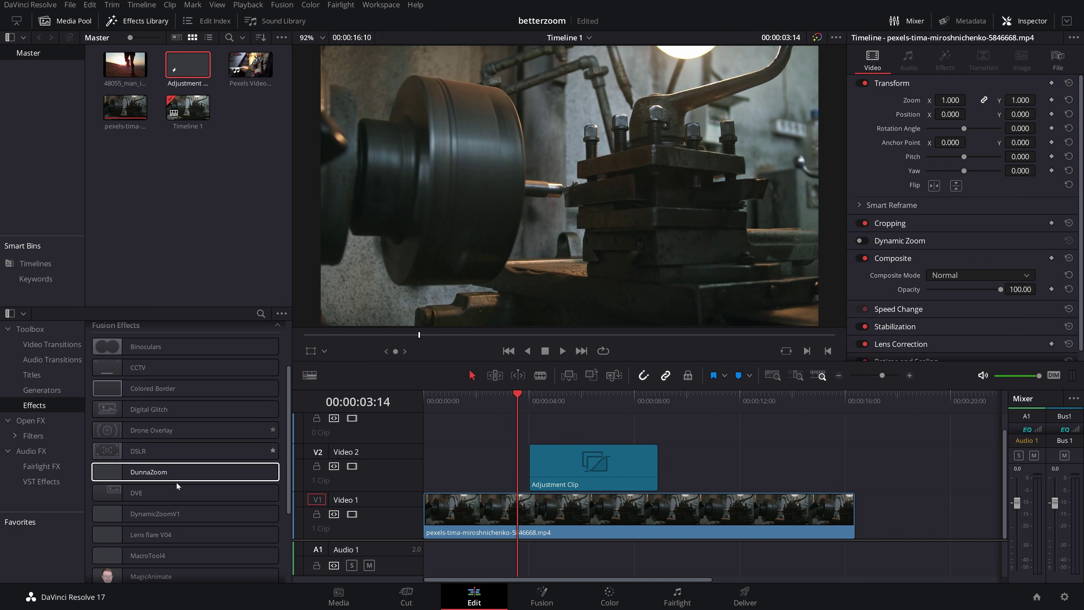
scroll(188, 543, "down", 3)
scroll(188, 543, "down", 2)
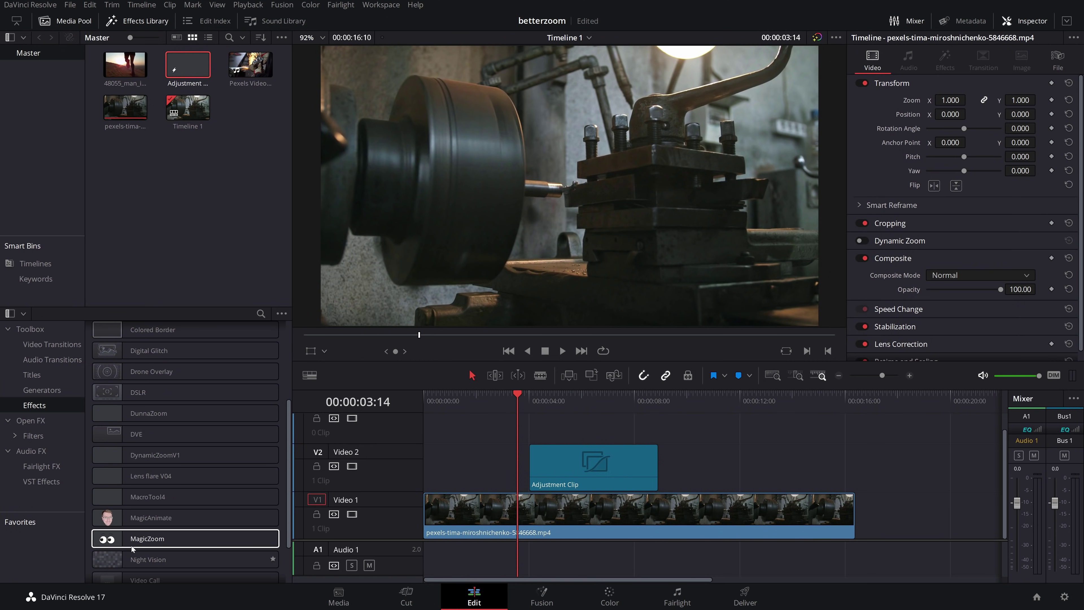
left_click_drag(131, 542, 580, 467)
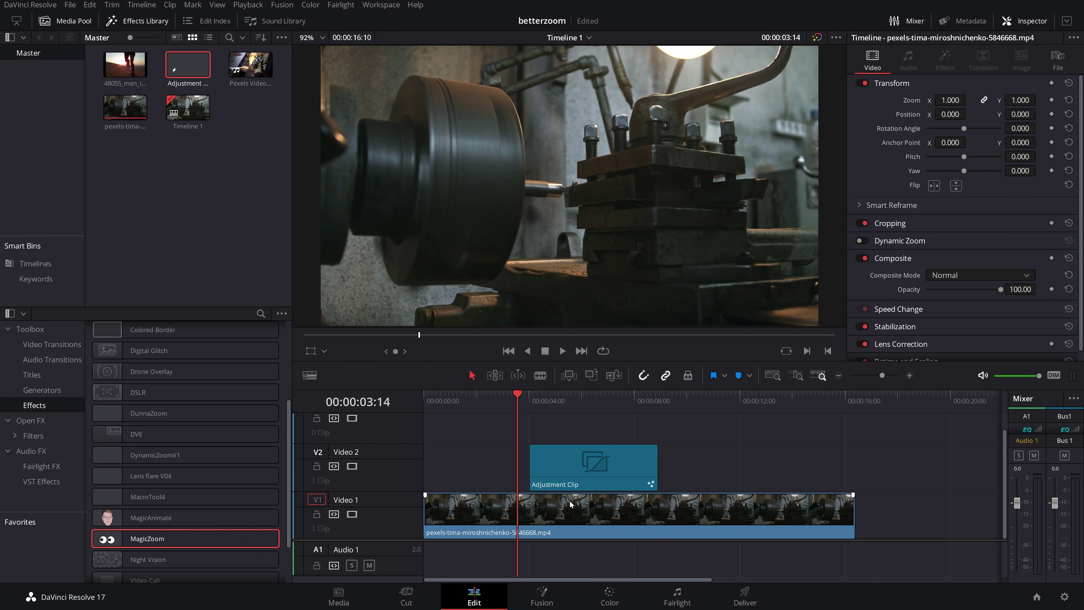
Rename the clip MagicZoom, save it to the Media Pool, and replace the Video 2 copy with it
left_click(583, 469)
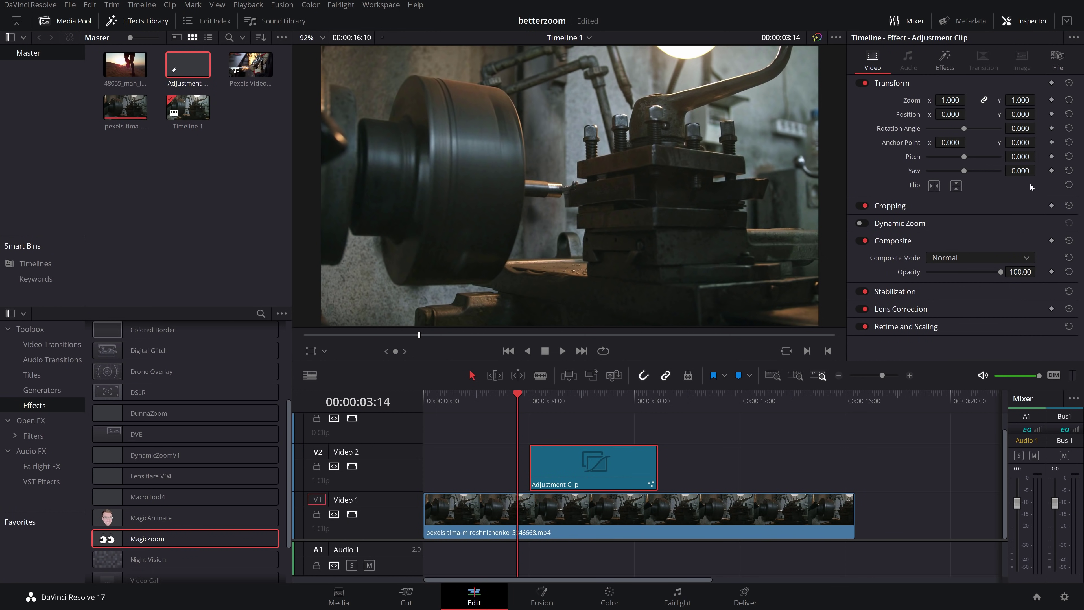
left_click(1055, 58)
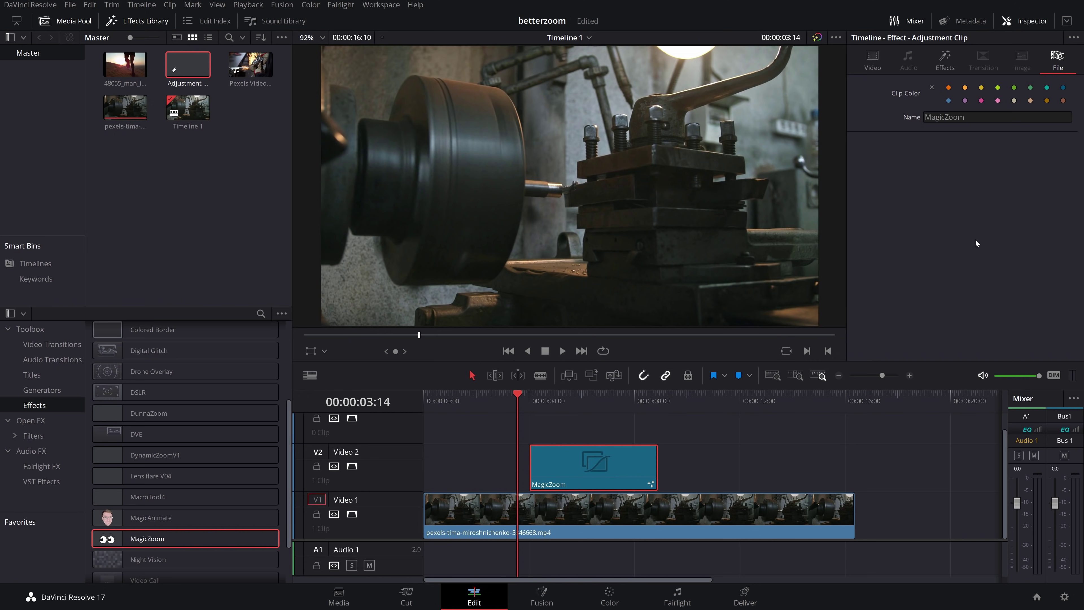
left_click_drag(580, 473, 198, 203)
left_click(614, 466)
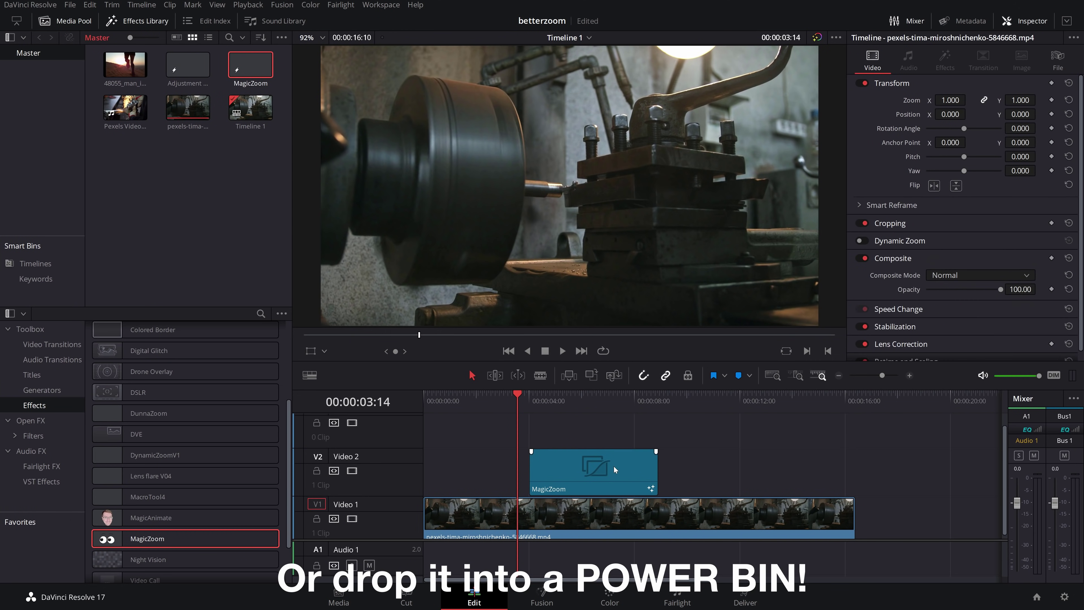
key("Delete")
left_click_drag(251, 64, 545, 476)
Play the zoom into the lathe bolt from just before the clip, then show MagicZoom's effect settings
left_click(495, 399)
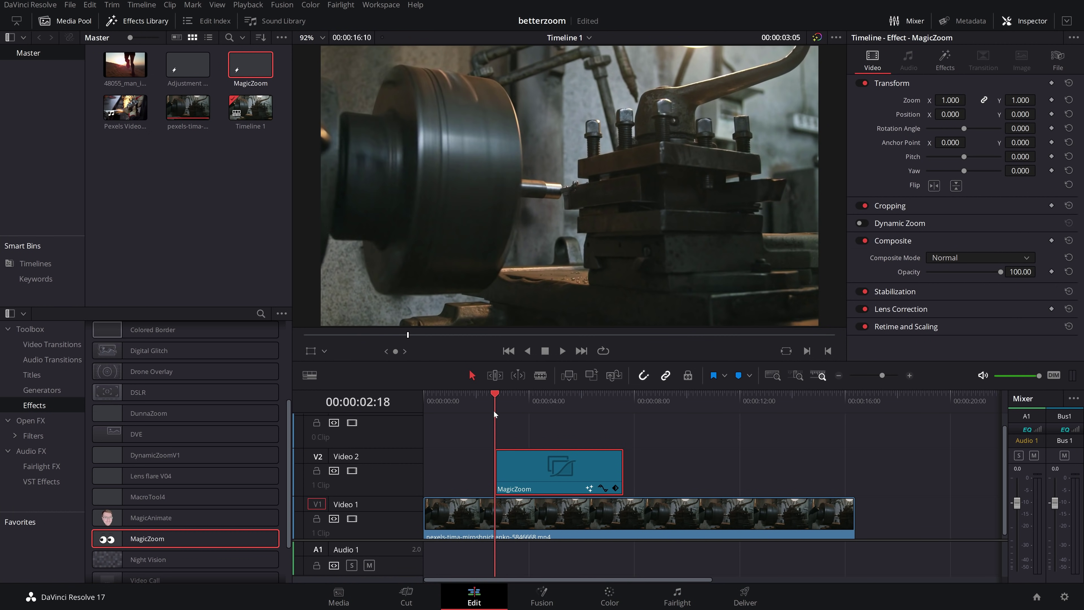
key("space")
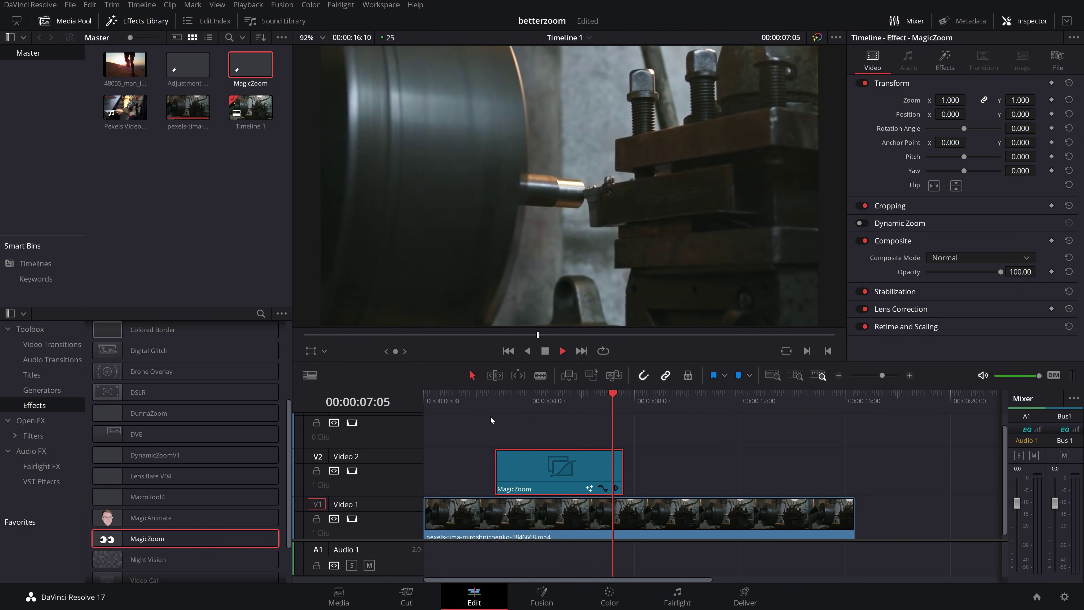
left_click(496, 408)
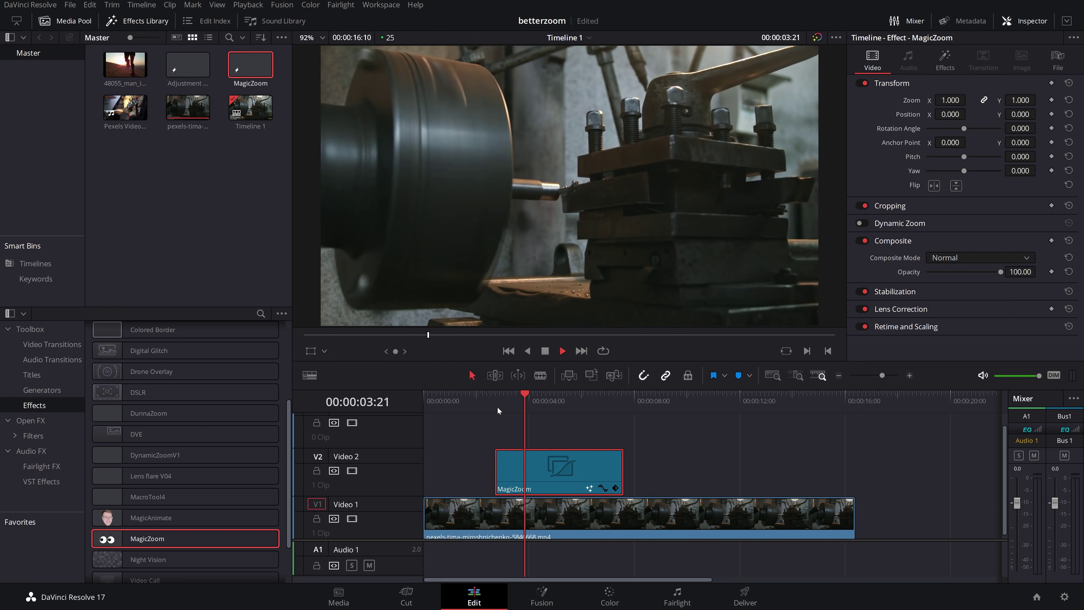
key("space")
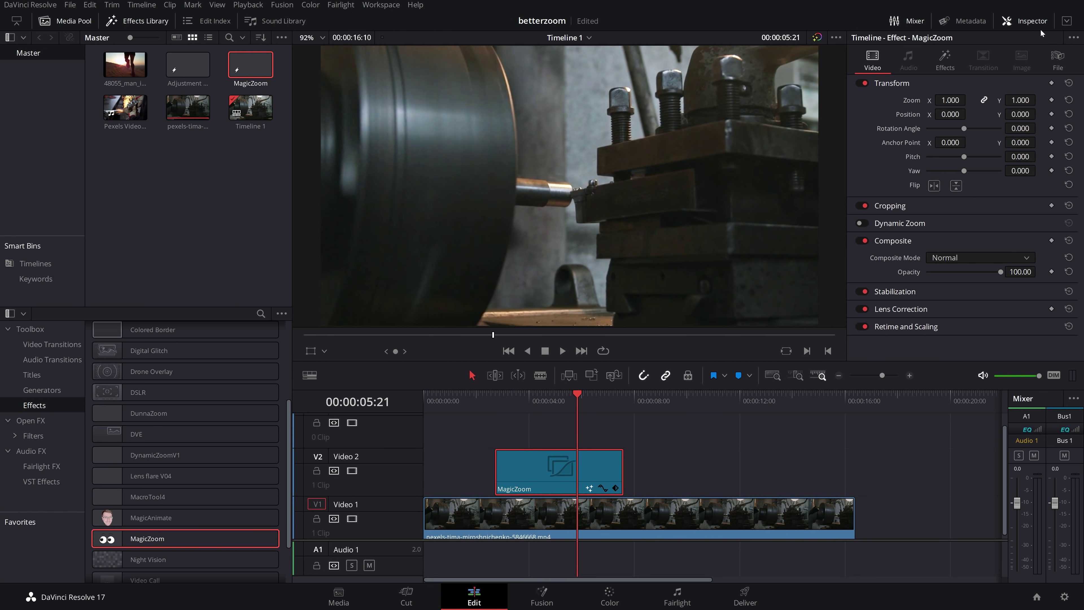
left_click(953, 59)
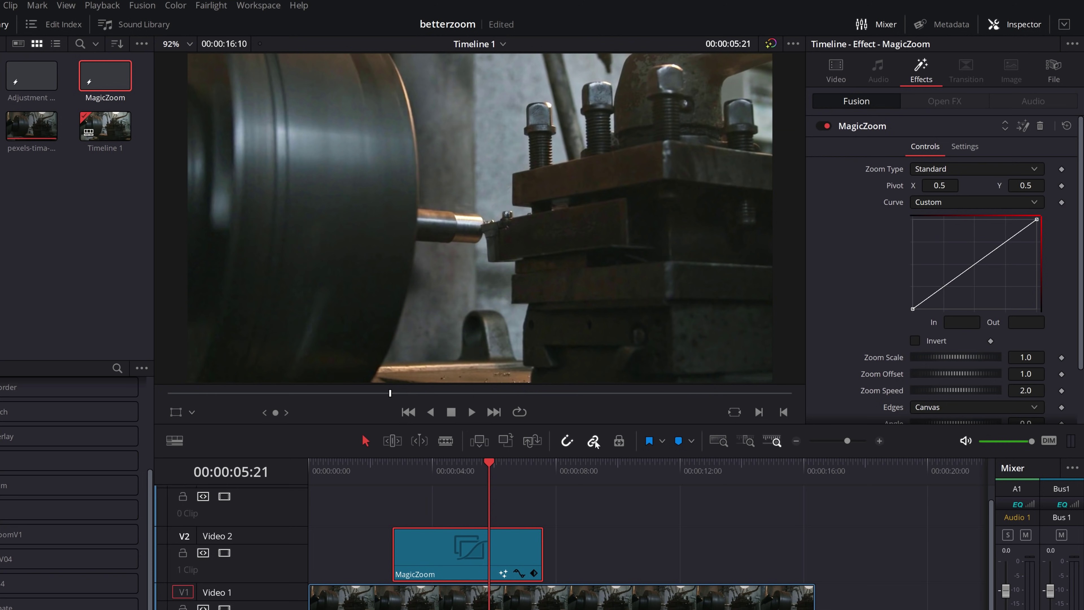
Preview the zoom with Invert turned on, then switch Invert back off
left_click_drag(453, 470, 400, 479)
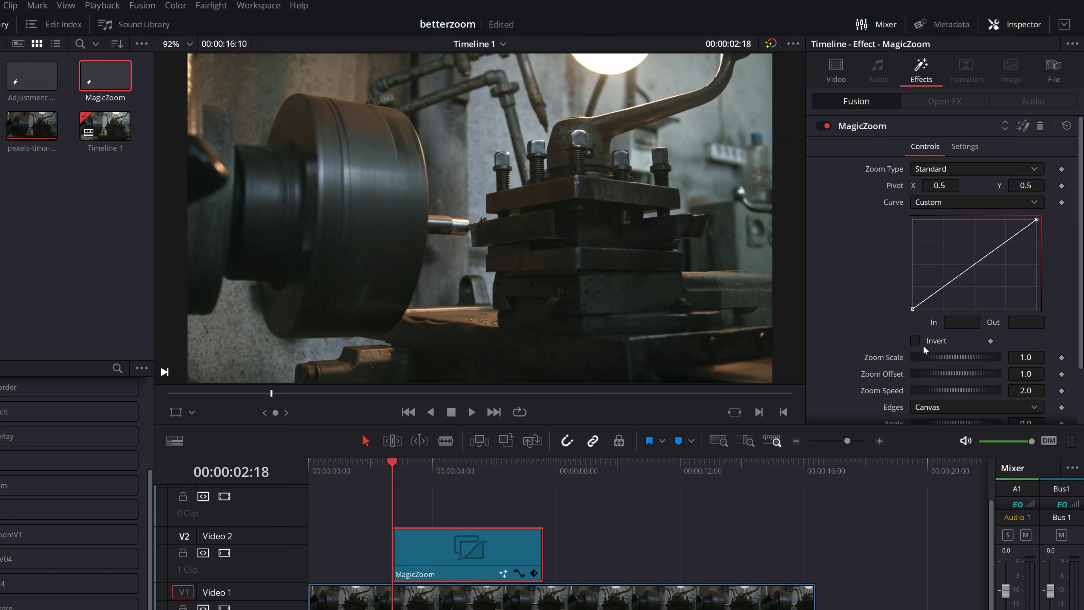
left_click(916, 342)
key("space")
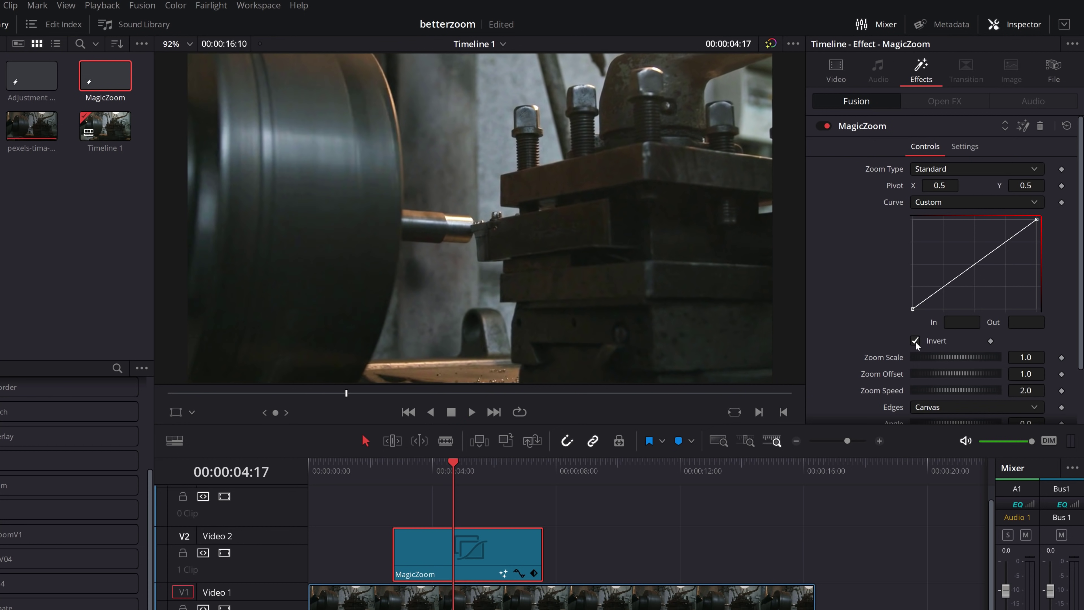
left_click(916, 341)
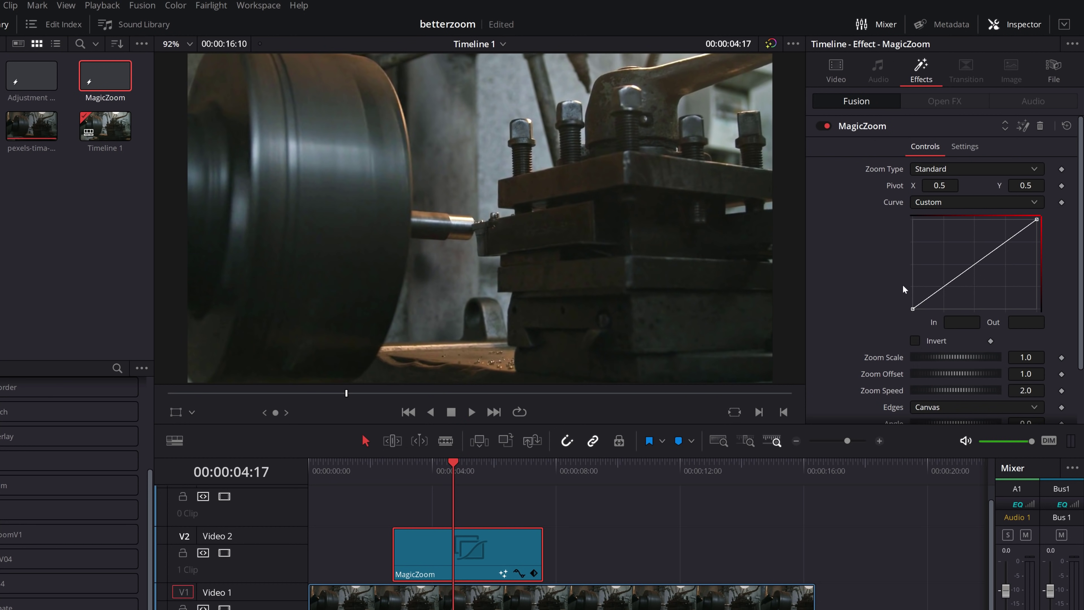
Set the zoom type to Zoom&Hold and play it from the clip start
left_click(964, 173)
left_click(946, 202)
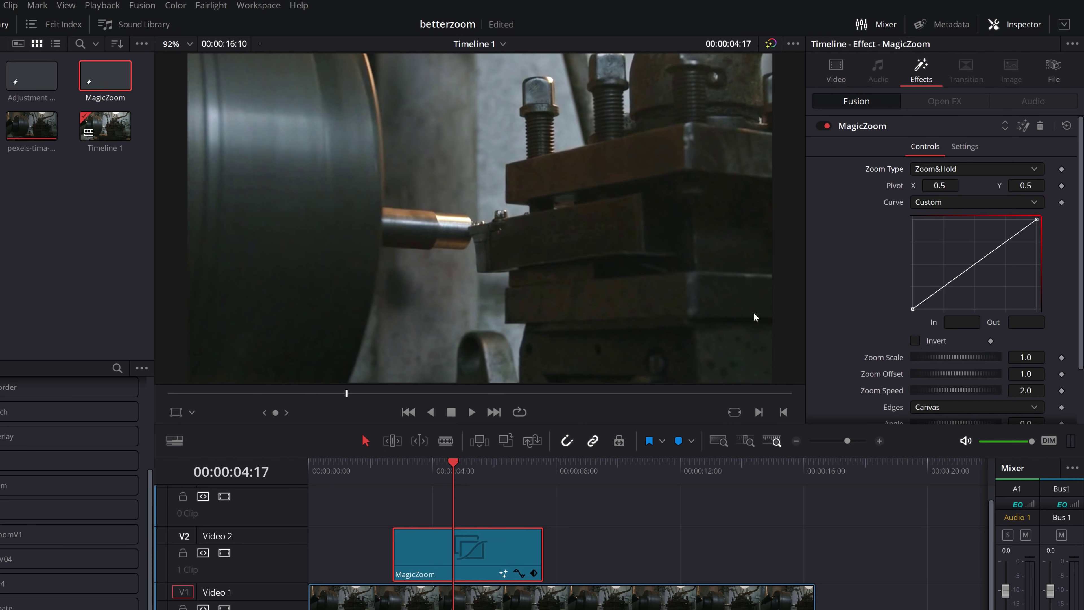
key("Up")
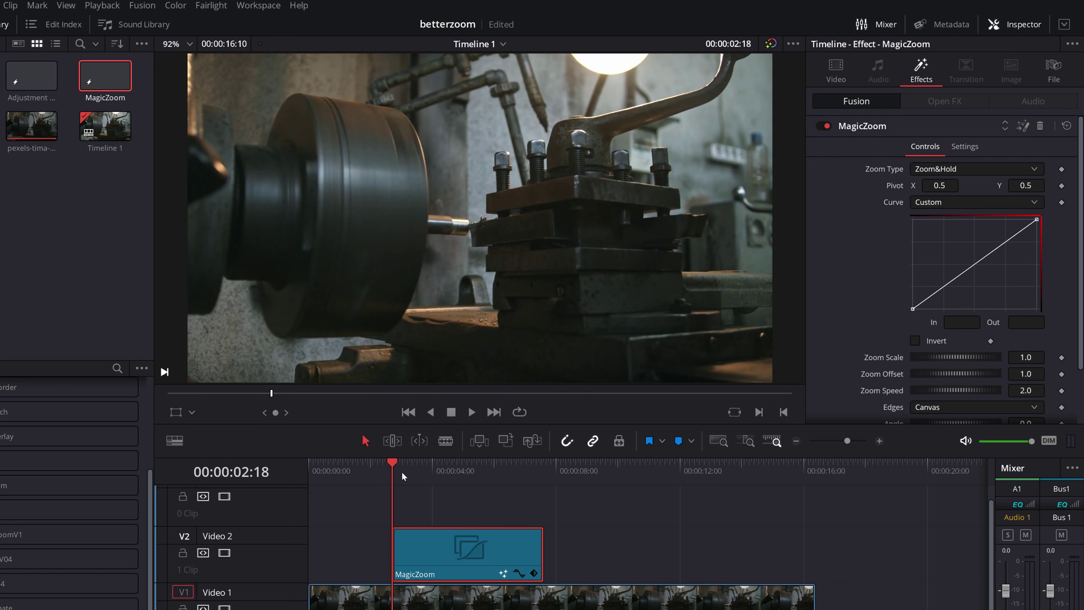
key("space")
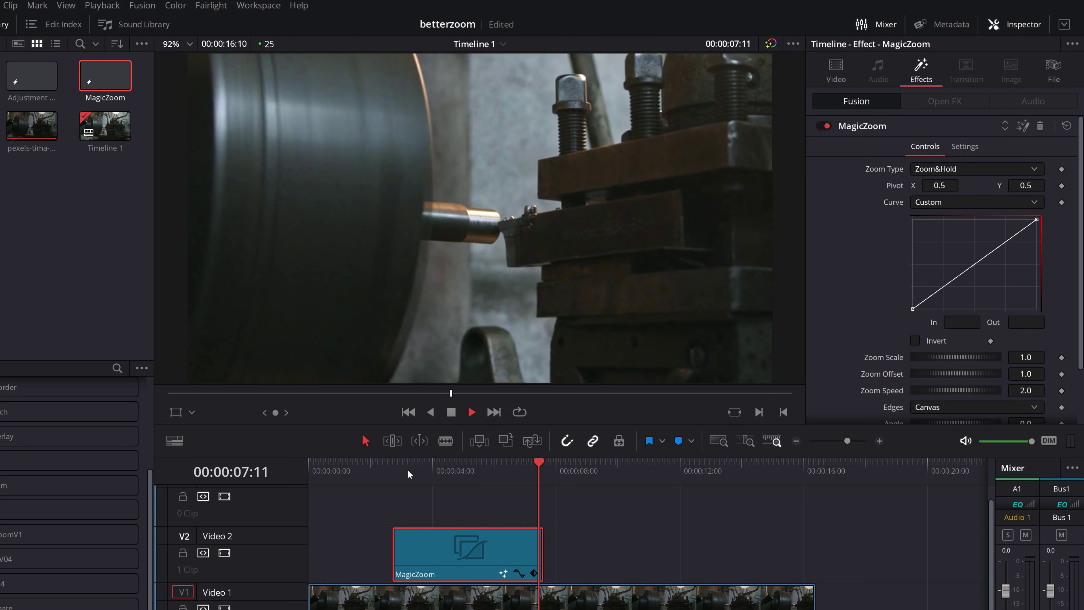
key("space")
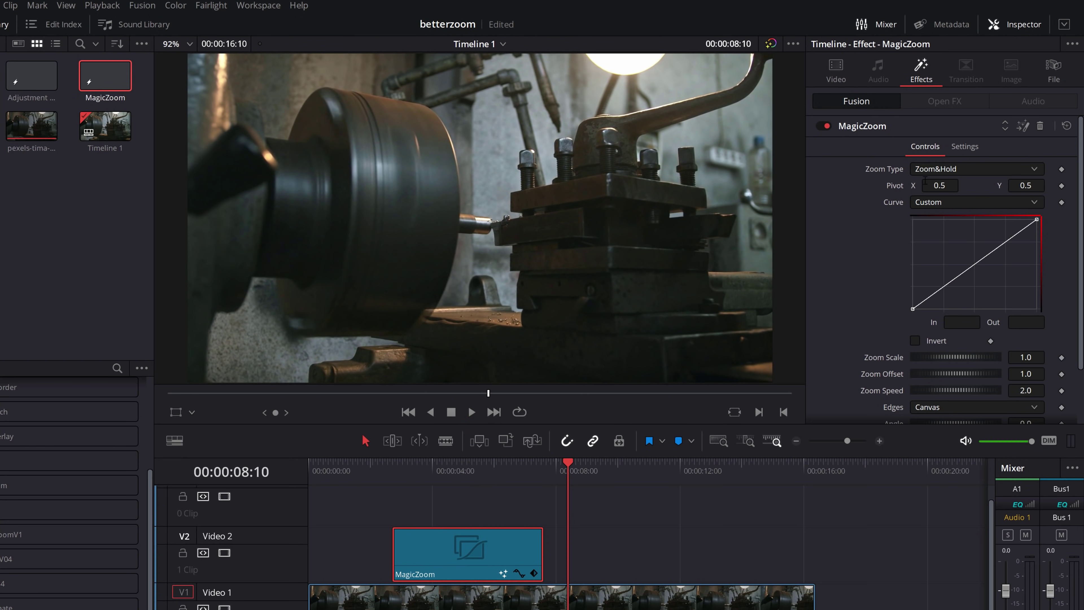
Switch the zoom type to Mirror and play it from the clip start
left_click(966, 170)
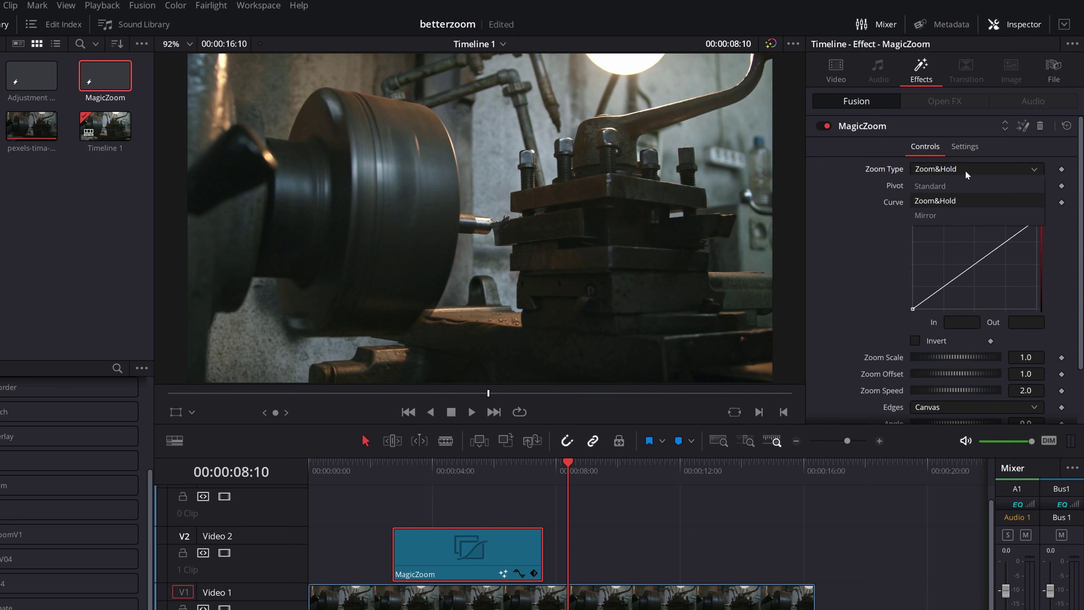
left_click(943, 214)
left_click_drag(402, 475, 394, 473)
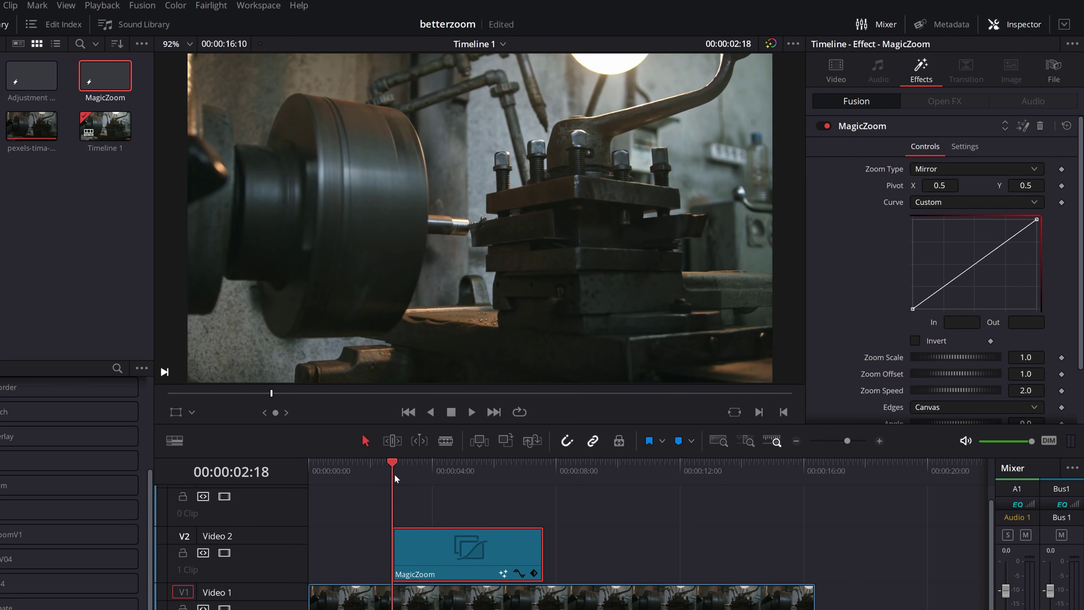
key("space")
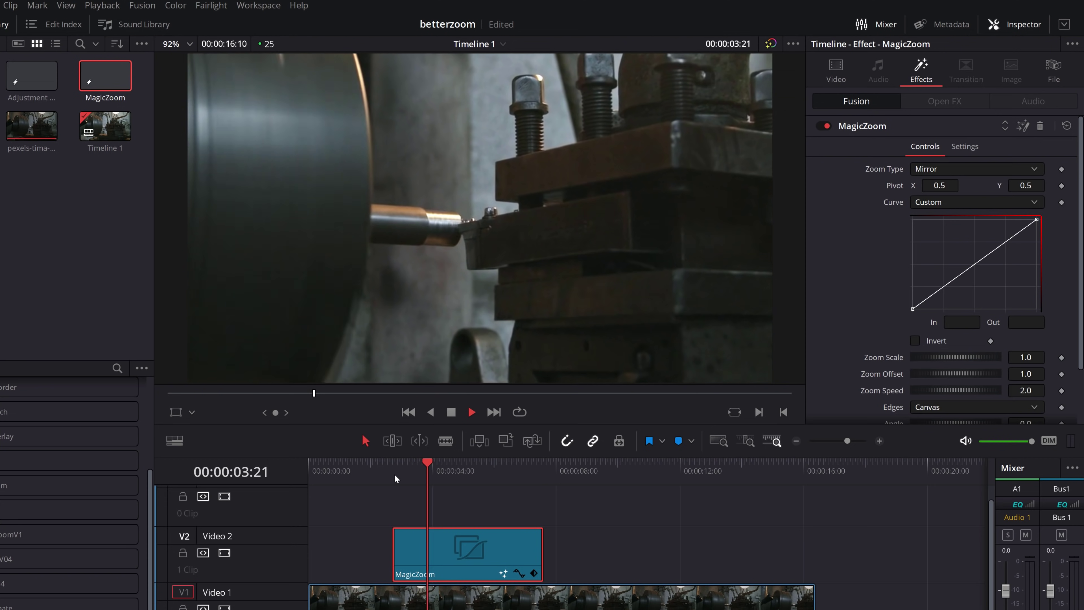
left_click(490, 466)
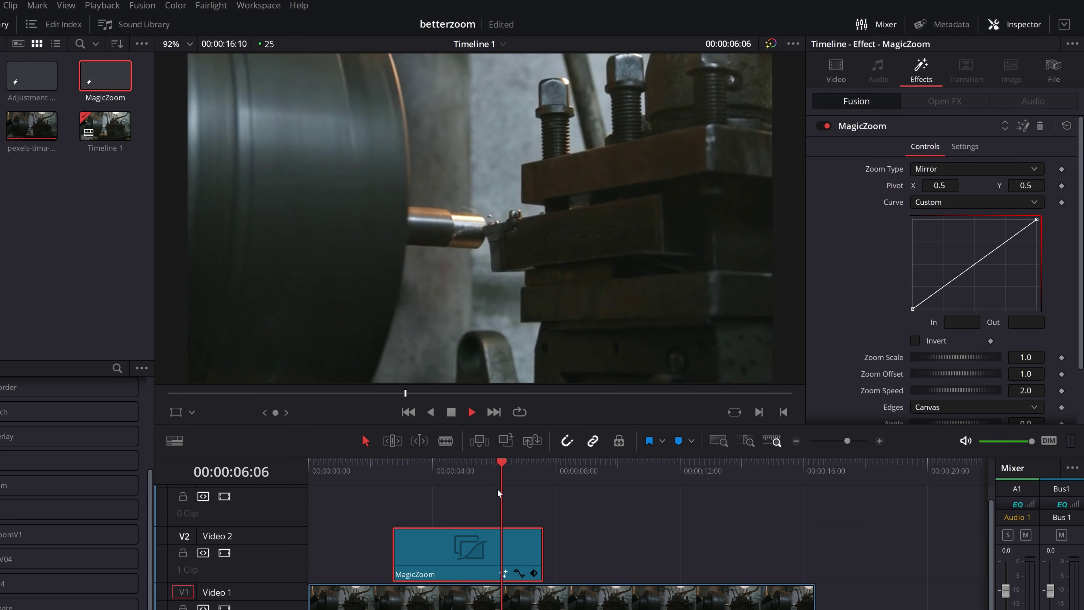
key("space")
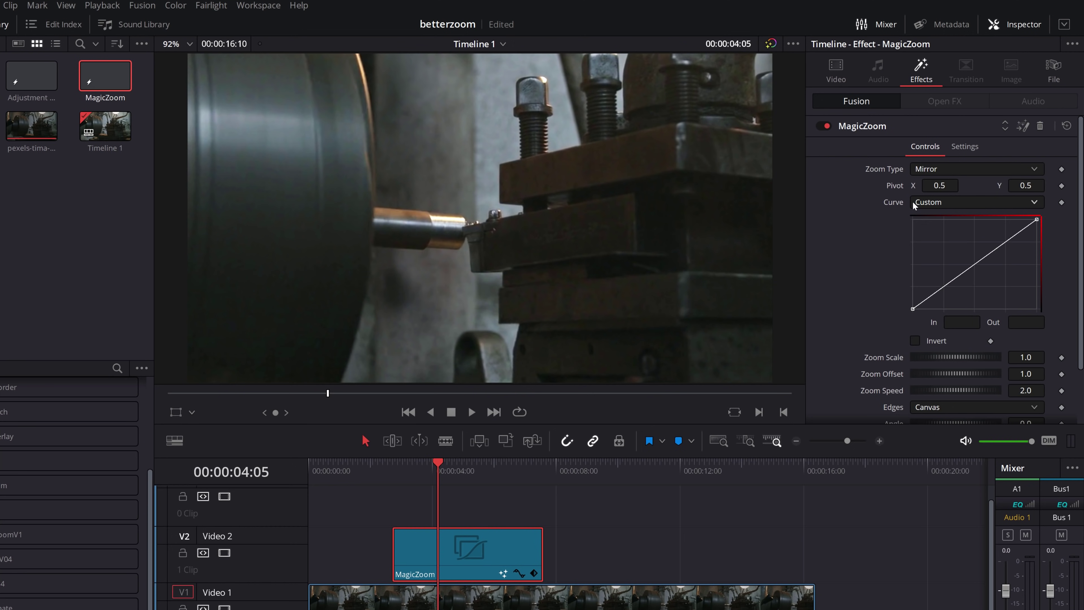
Adjust Pivot X and Y, then use Fusion Overlay to drag the pivot onto the top bolt
mouse_move(949, 186)
left_mouse_down()
mouse_move(990, 186)
mouse_move(938, 188)
left_mouse_up()
mouse_move(1021, 185)
left_mouse_down()
mouse_move(1049, 185)
mouse_move(1001, 187)
left_mouse_up()
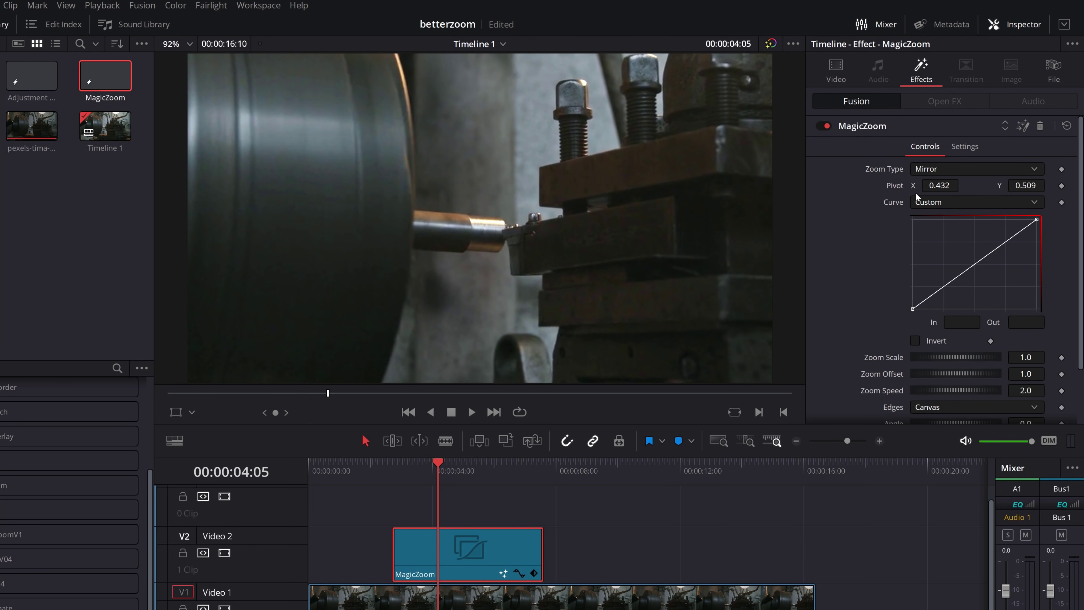
left_click(192, 412)
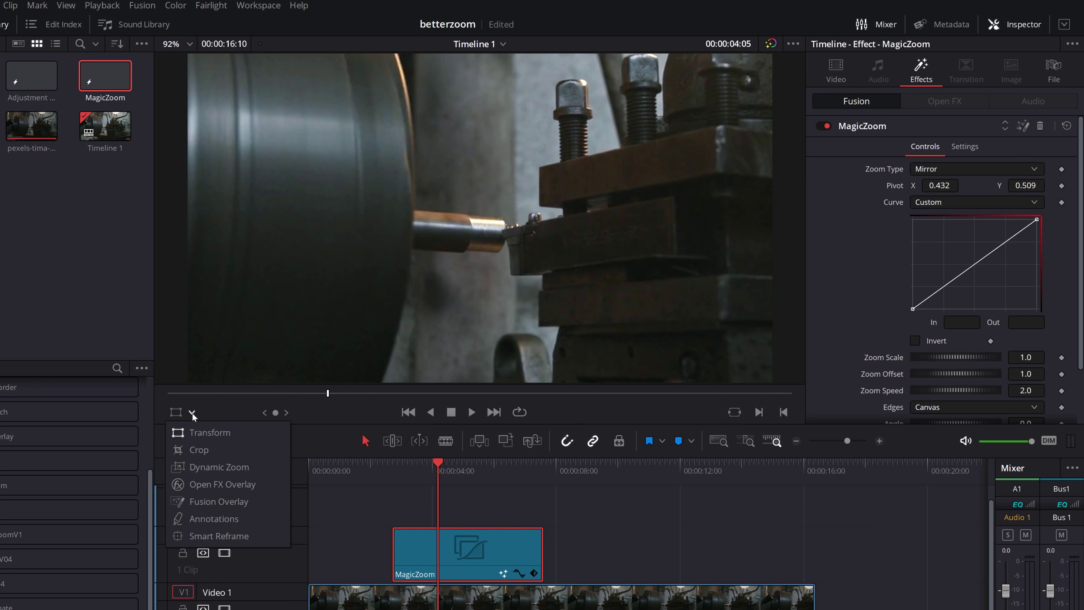
left_click(207, 502)
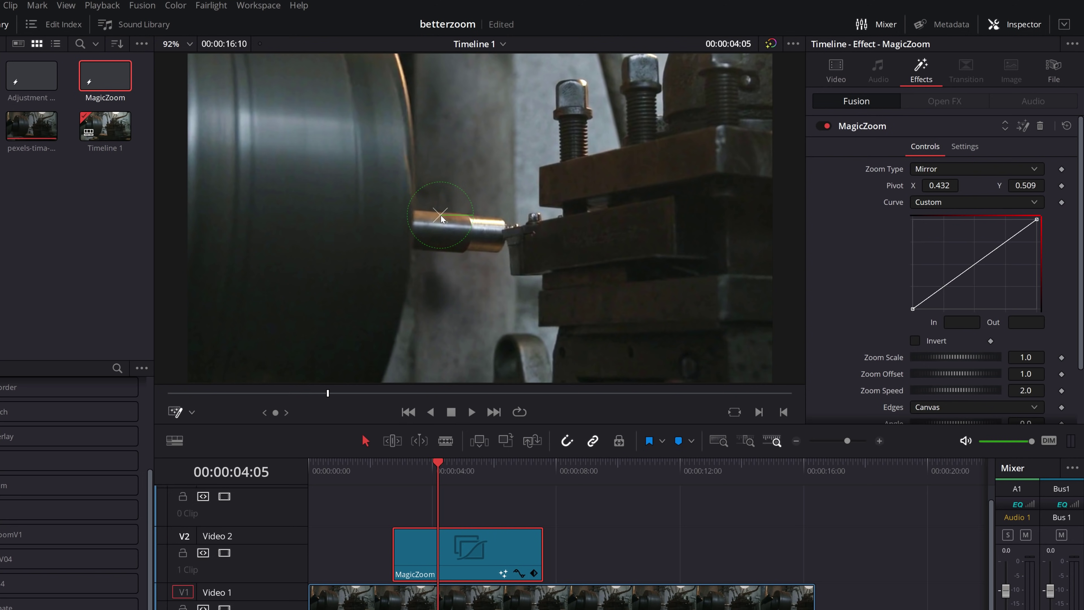
left_click_drag(441, 217, 582, 132)
Scrub back before the zoom, play the new pivot, and return the playhead to 00:00:03:18
scroll(539, 180, "down", 2)
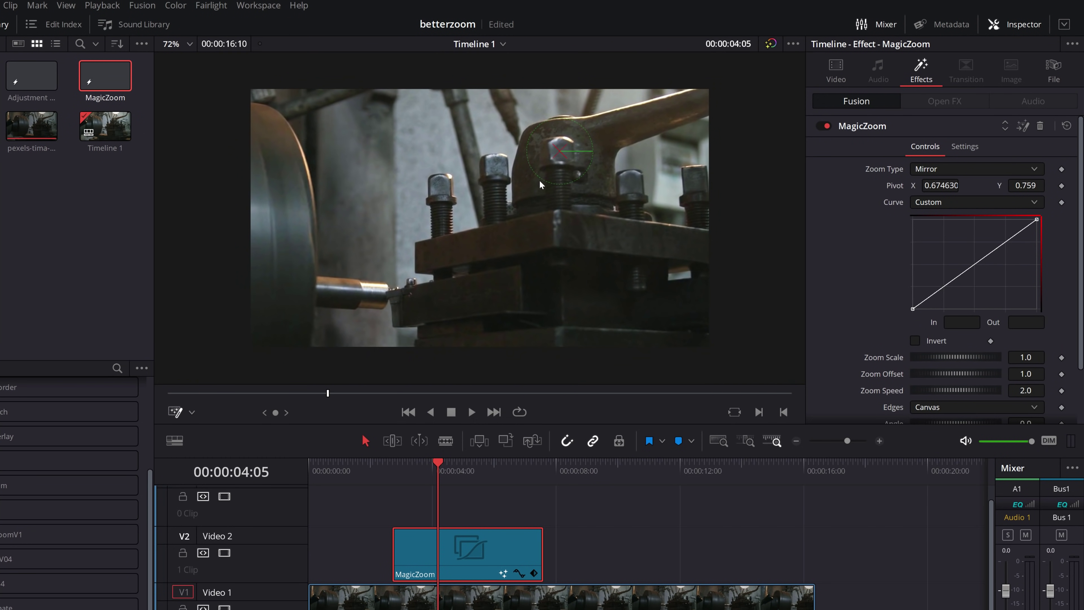
left_click(395, 471)
left_click_drag(395, 471, 368, 473)
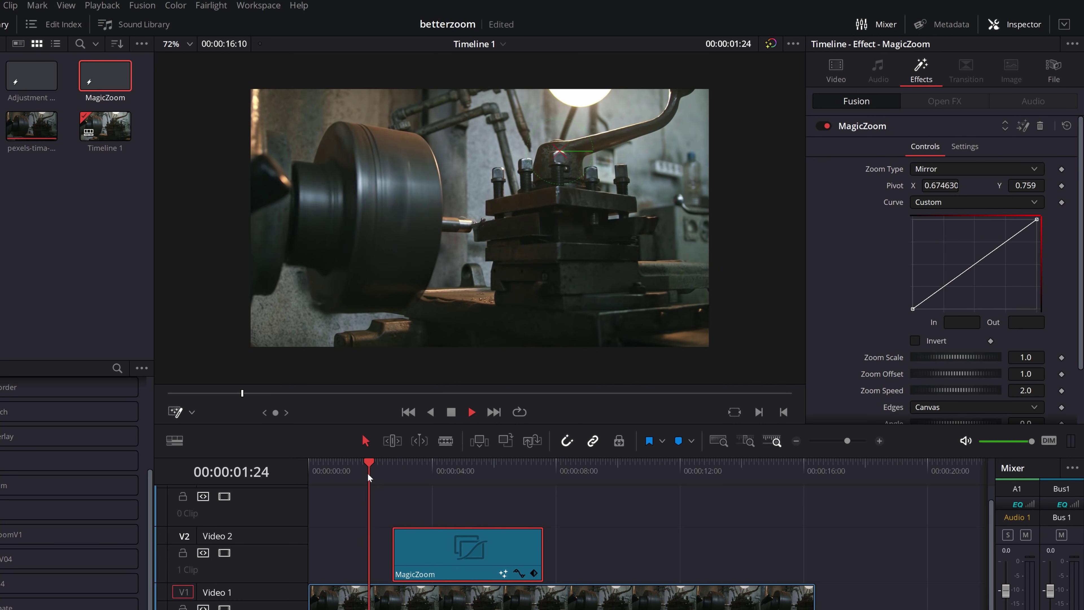
key("space")
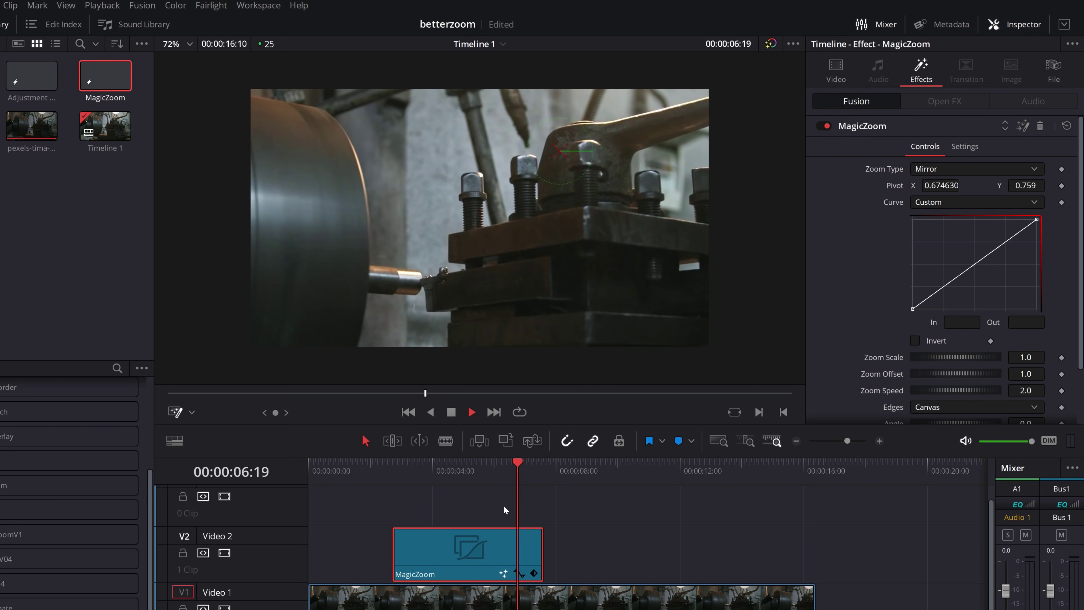
left_click_drag(482, 469, 424, 474)
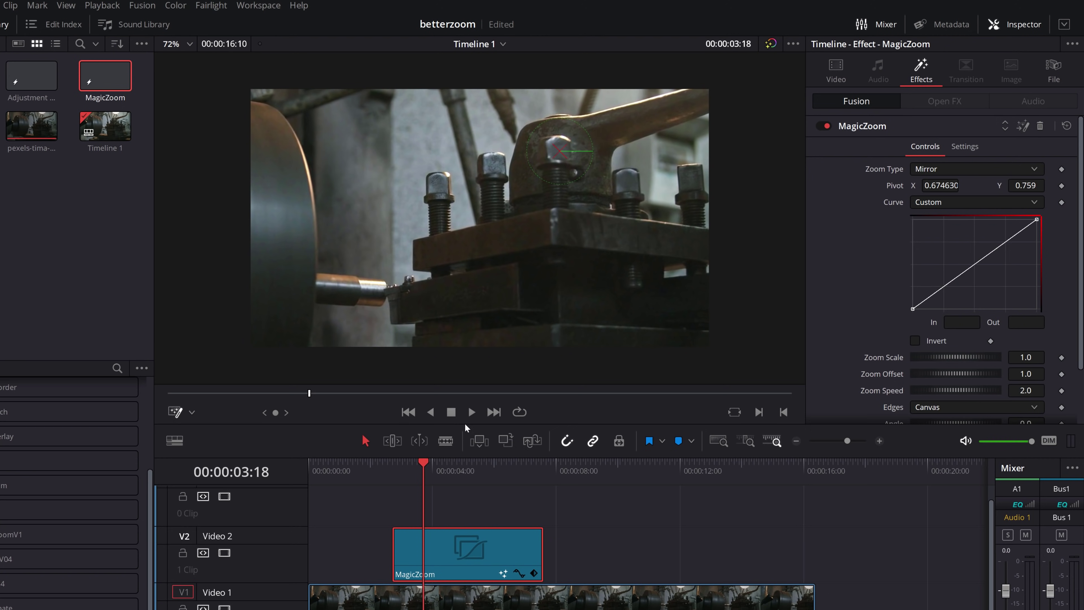
Try a larger zoom scale while scrubbing to 00:00:03:12, then reset it
left_click(401, 471)
key("space")
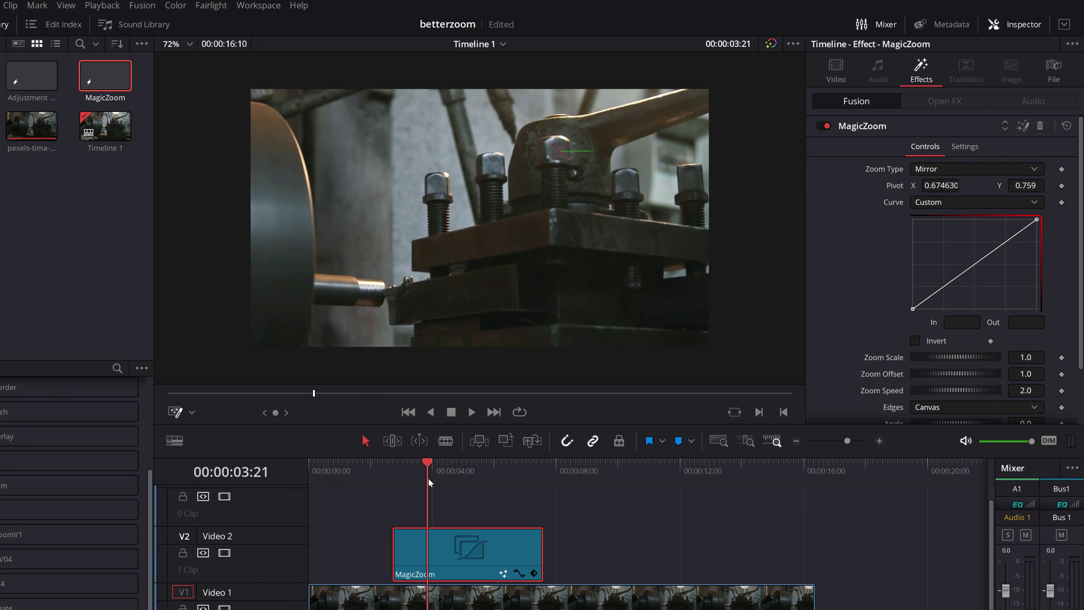
left_click_drag(934, 357, 892, 363)
left_click_drag(395, 470, 416, 470)
double_click(892, 358)
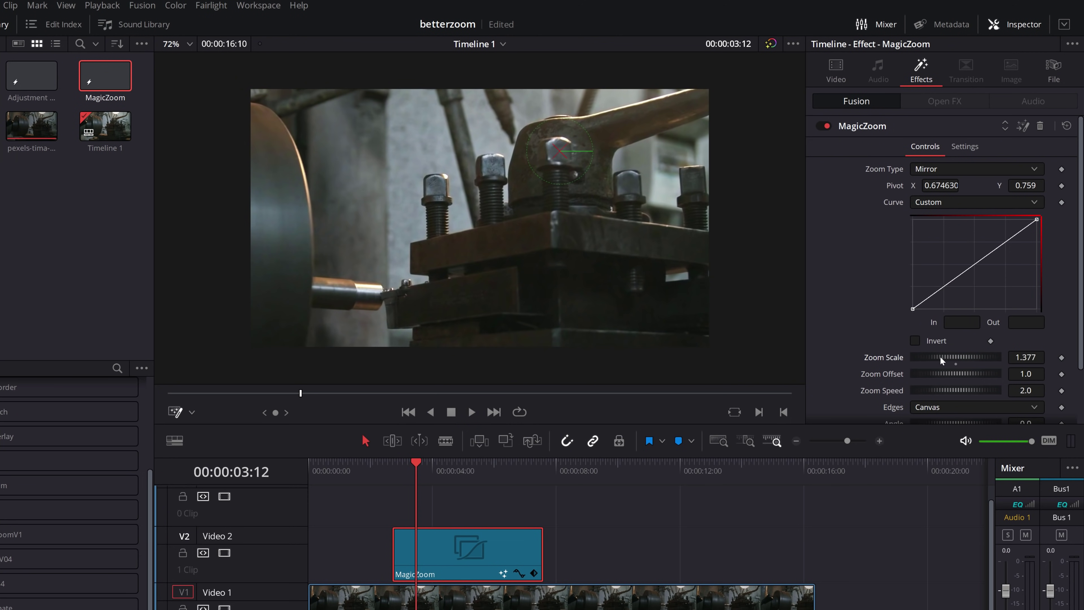
Enter a zoom scale of 0.5 and preview the smaller zoom
left_click(1025, 357)
type("0.5")
key("Tab")
left_click_drag(396, 475, 416, 474)
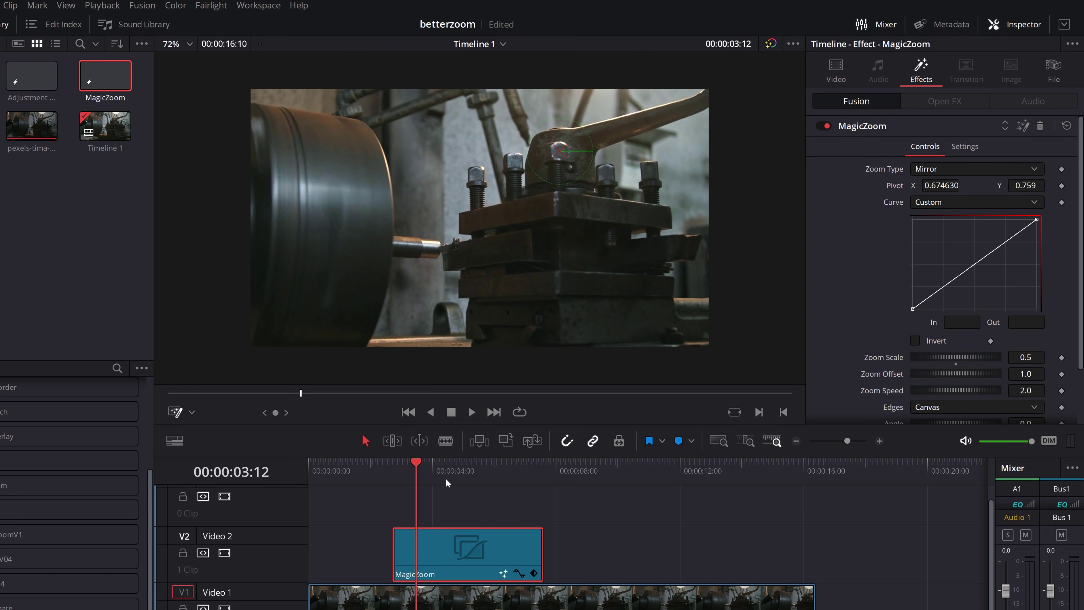
key("space")
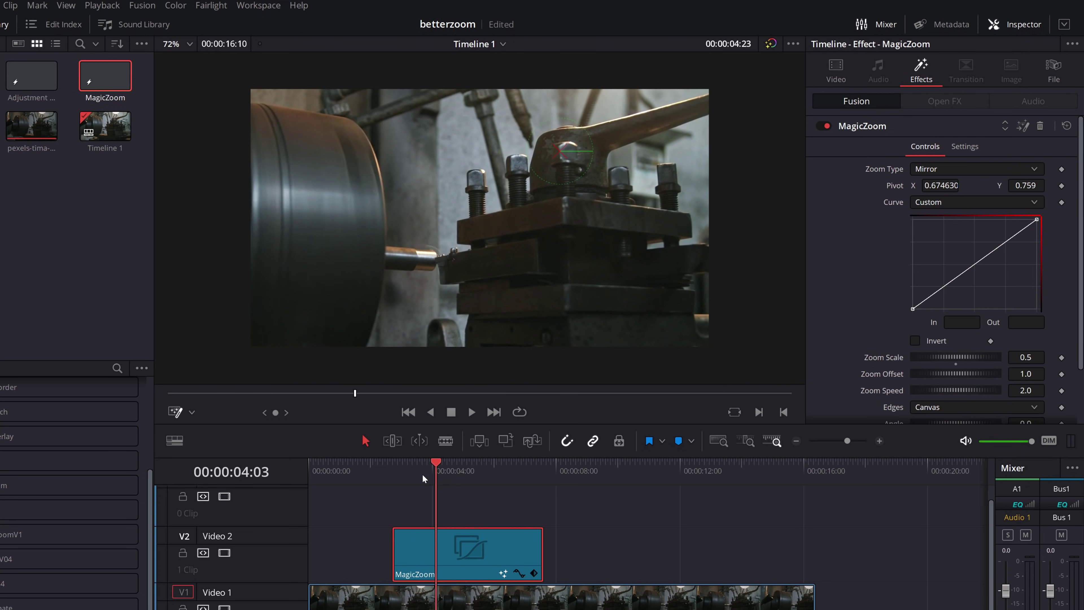
Test a lower zoom offset during playback, then reset Zoom Offset to 1.0
left_click(393, 473)
left_click_drag(945, 374, 948, 374)
key("space")
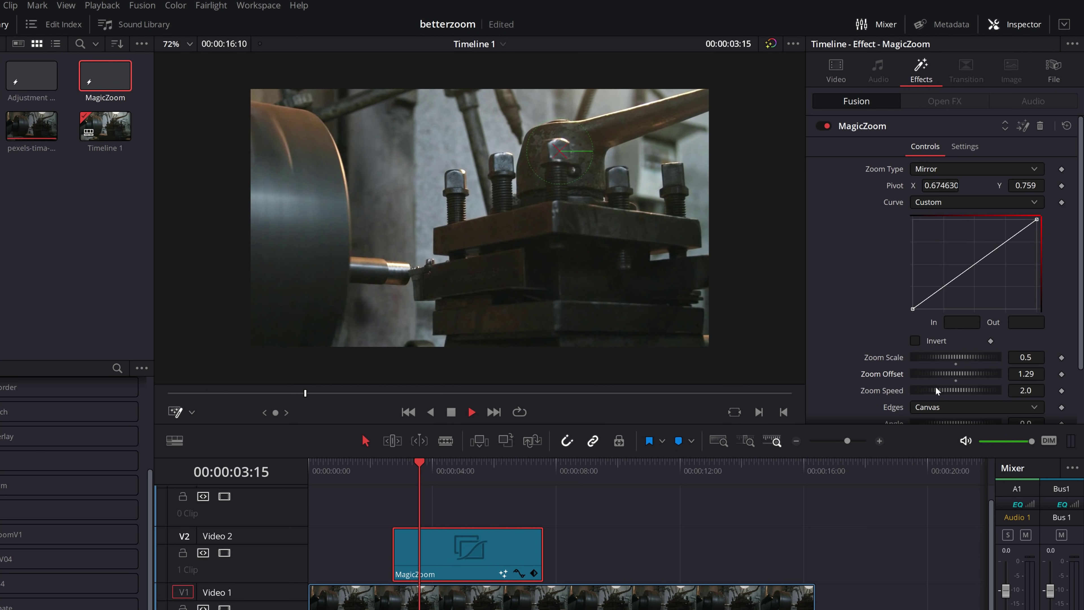
key("space")
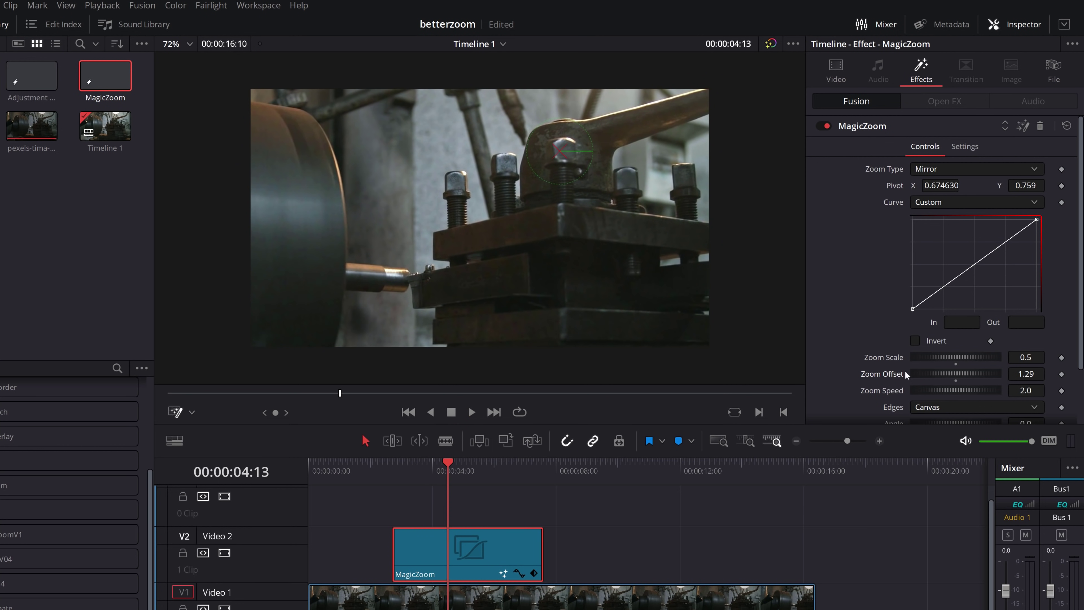
double_click(885, 373)
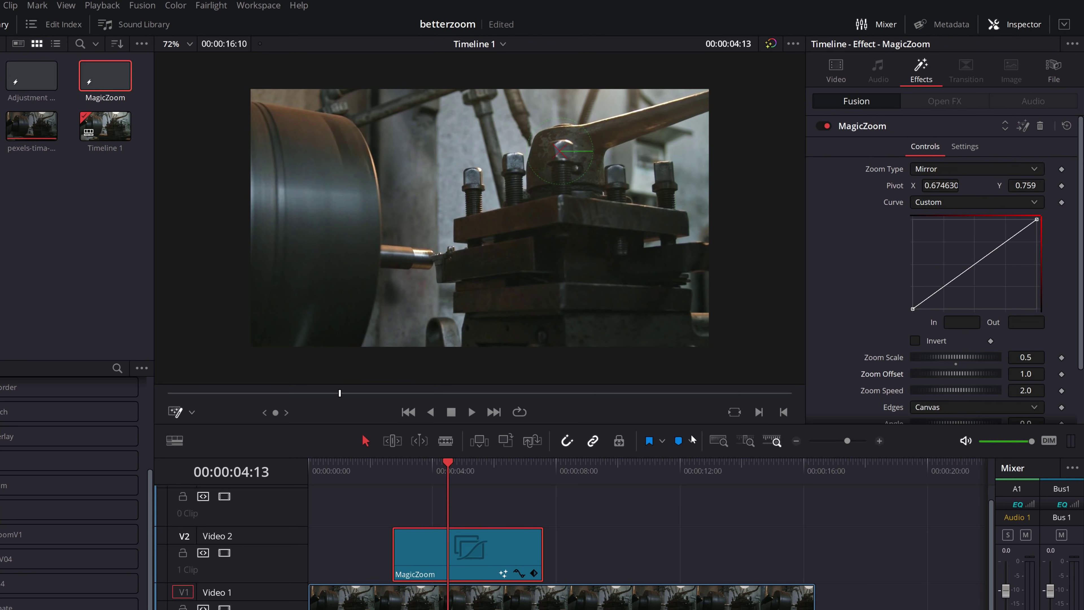
Keep Mirror as the MagicZoom zoom type and preview the zoom from the clip start
left_click_drag(447, 469, 392, 467)
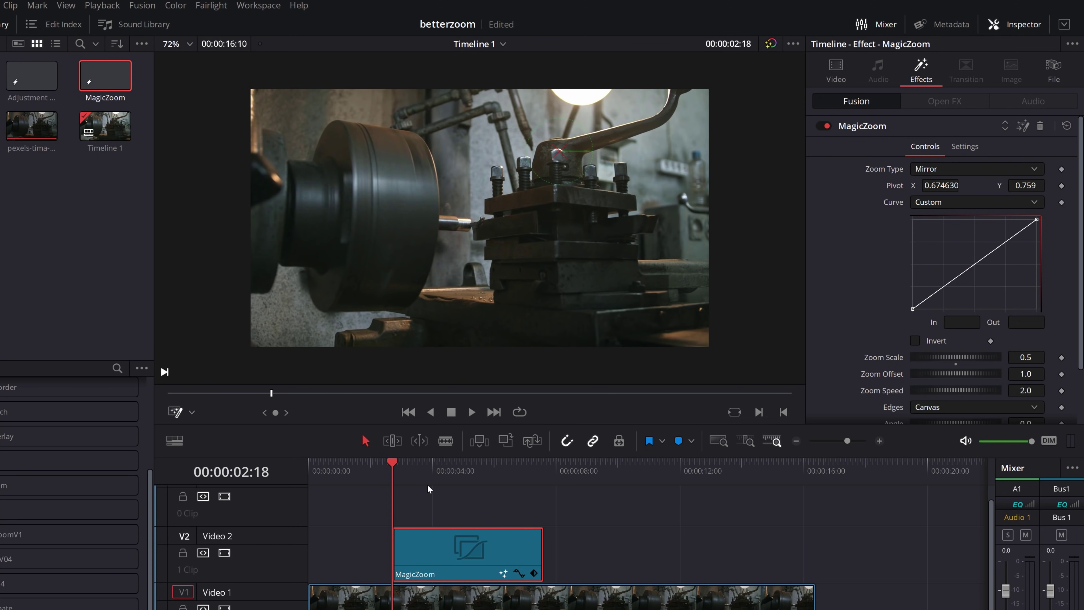
left_click(952, 172)
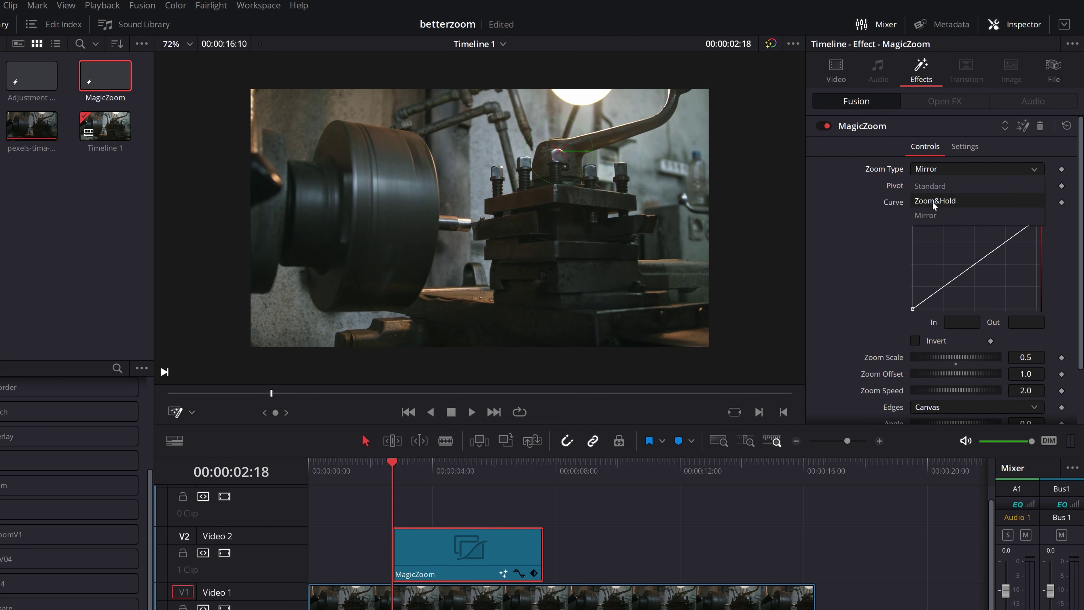
left_click(932, 216)
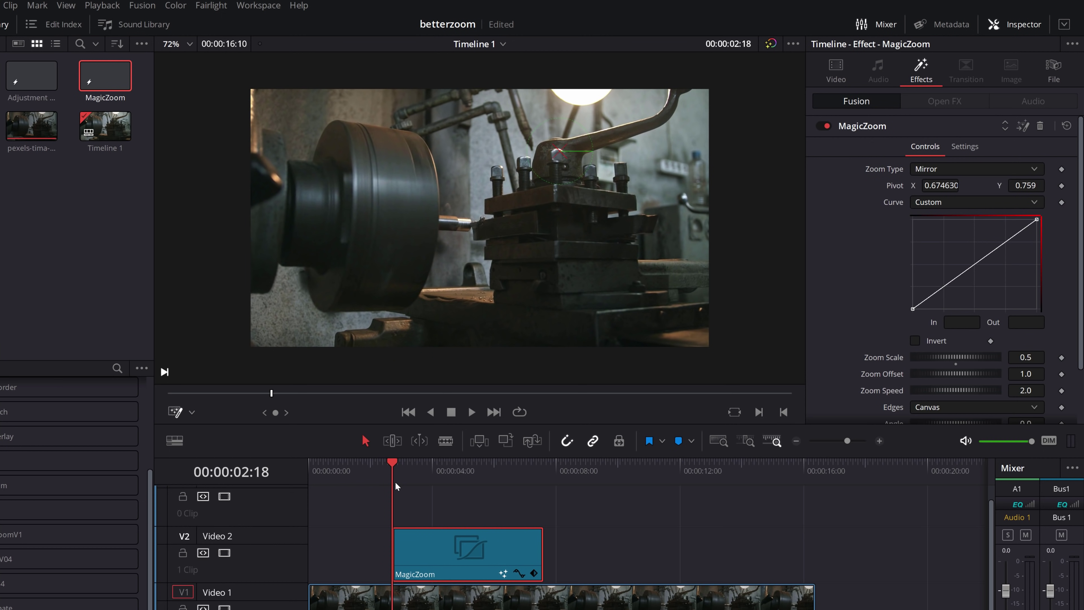
key("space")
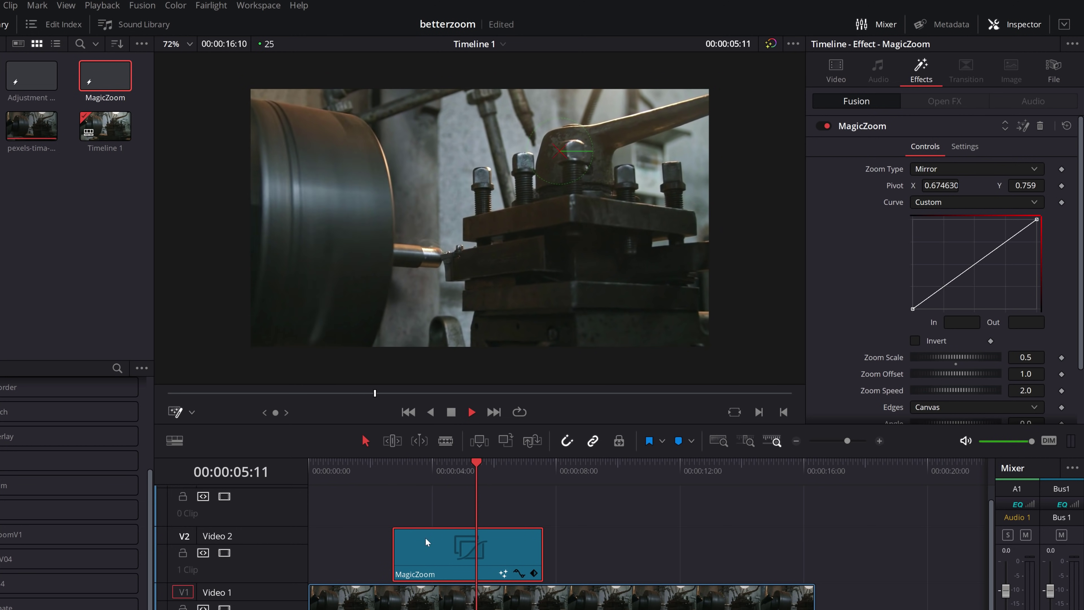
key("space")
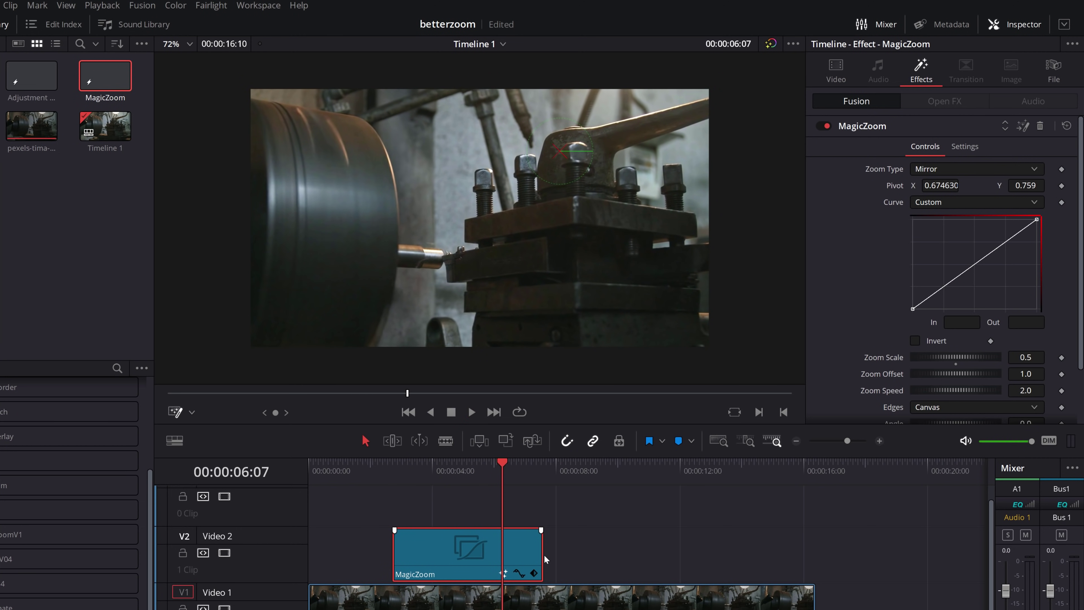
Extend the MagicZoom clip's right edge on the timeline and play through the lengthened clip
left_click_drag(541, 560, 697, 559)
left_click_drag(503, 465, 673, 470)
key("space")
left_click(724, 556)
left_click_drag(551, 473, 393, 471)
Set the MagicZoom Zoom Speed to 1.0 and replay the zoom at that speed
left_click(430, 533)
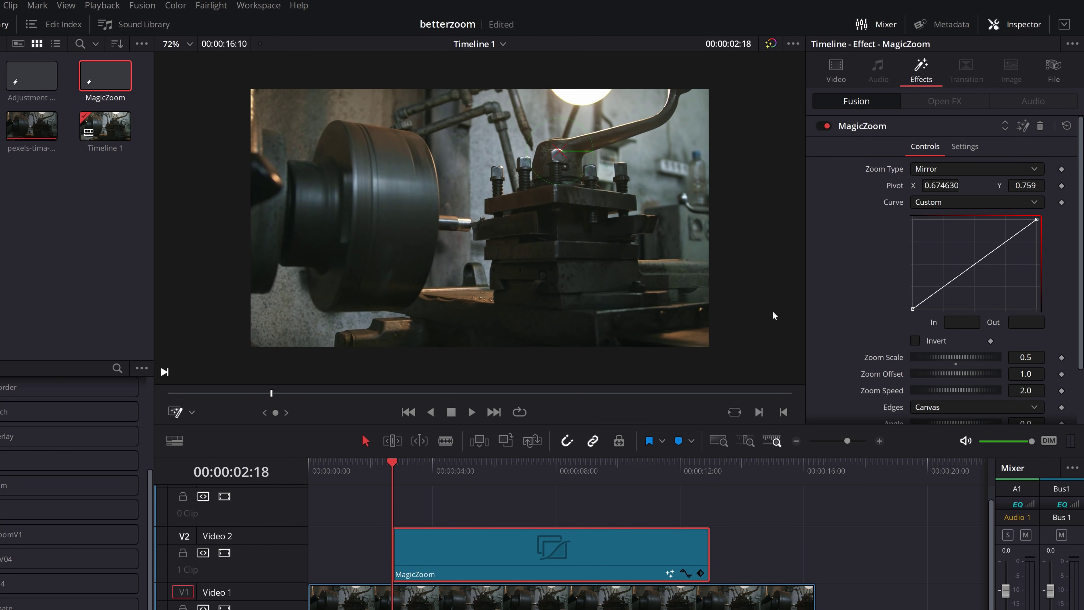
left_click_drag(985, 393, 979, 393)
left_click(1019, 389)
type("1")
key("Return")
left_click(431, 512)
key("space")
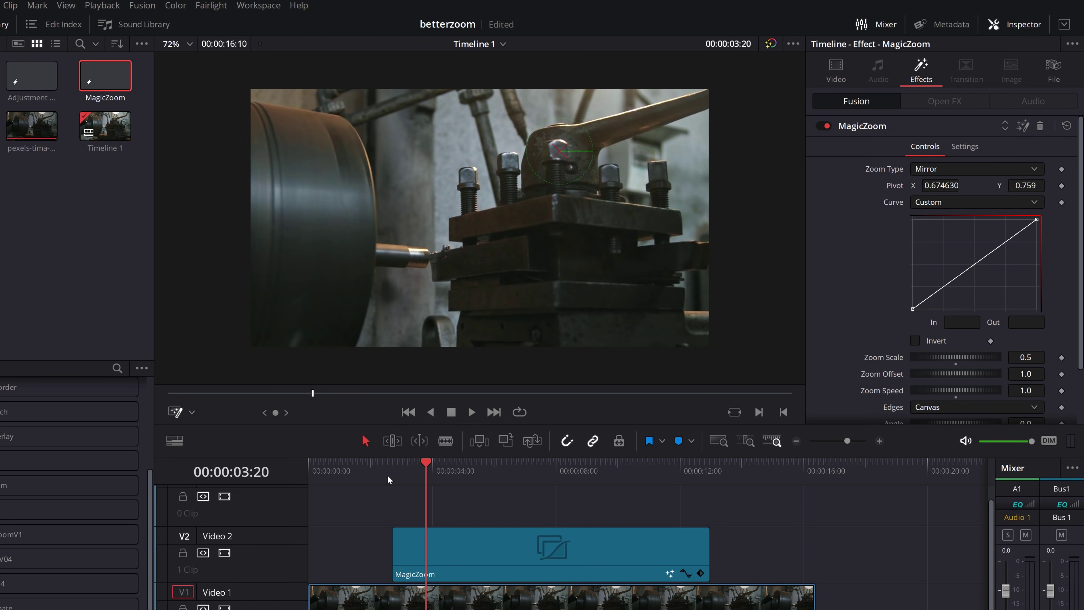
left_click(387, 475)
left_click(387, 476)
key("space")
Raise Zoom Speed to 4.0 and play the faster zoom from its start
left_click(1020, 390)
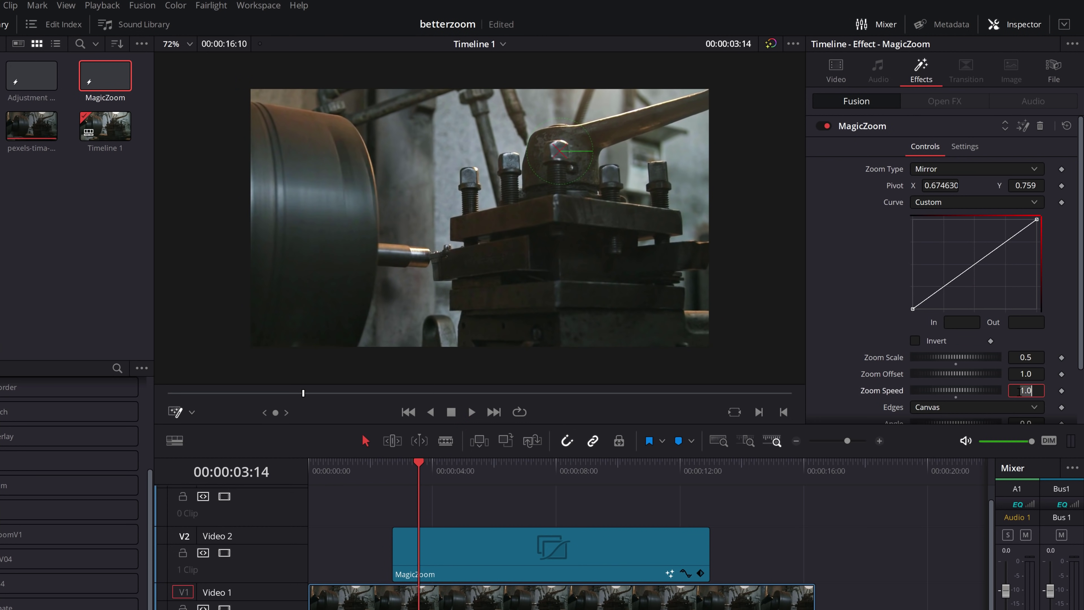
type("4")
key("Tab")
left_click(397, 474)
key("space")
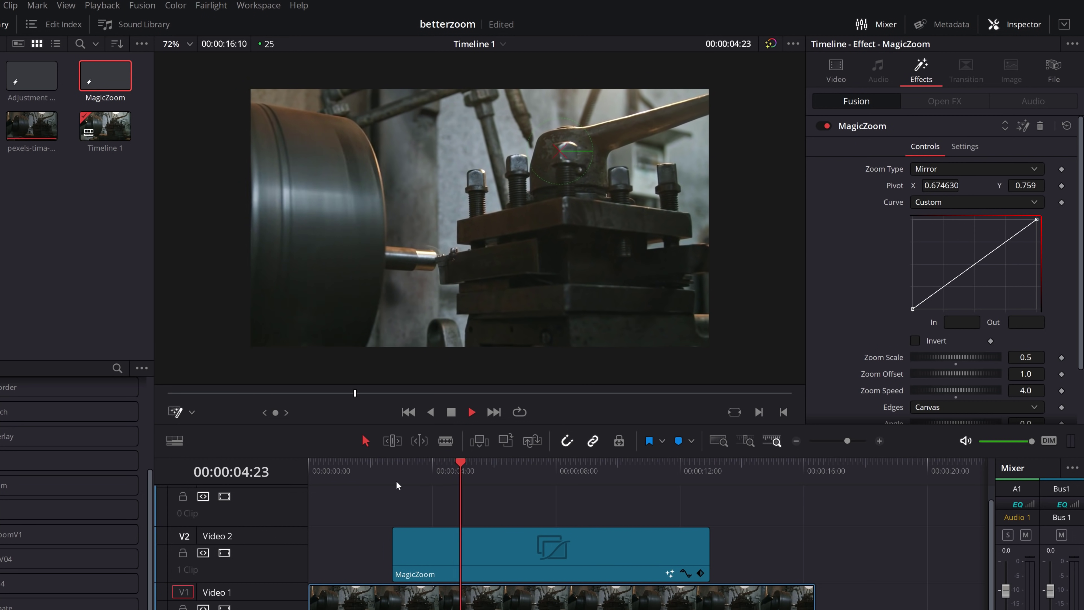
key("space")
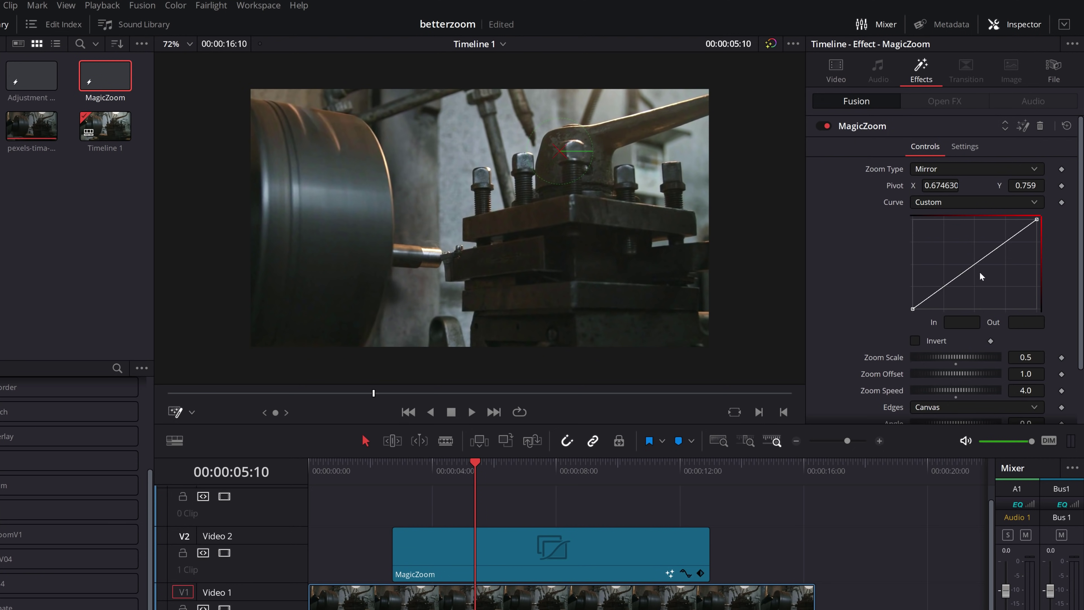
key("alt+/")
left_click(959, 276)
left_click(990, 253)
left_click(1016, 233)
left_click(1006, 242)
left_click(976, 264)
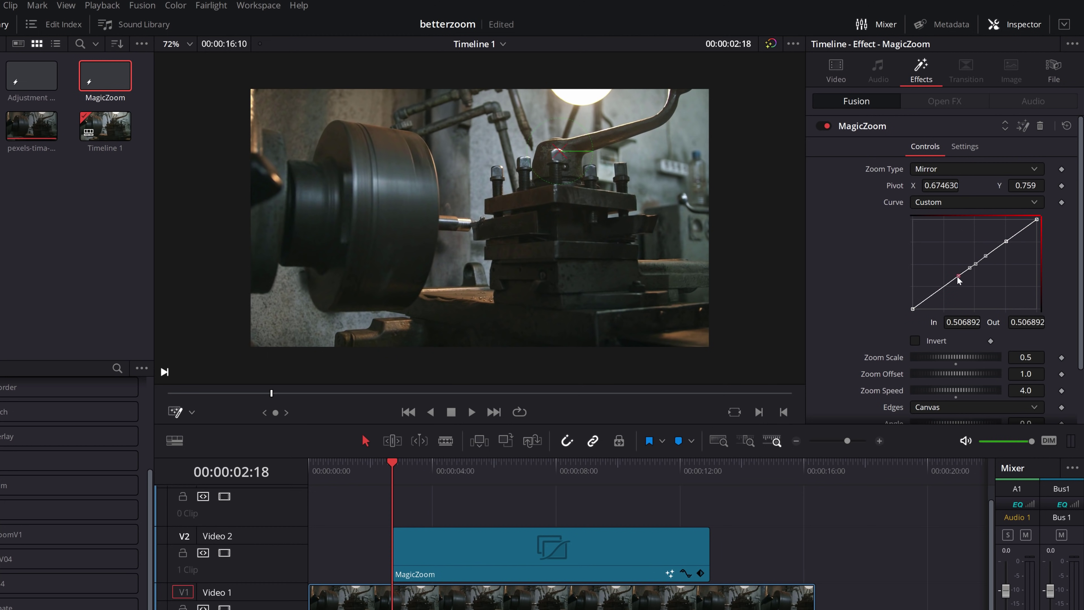
left_click_drag(958, 278, 1023, 266)
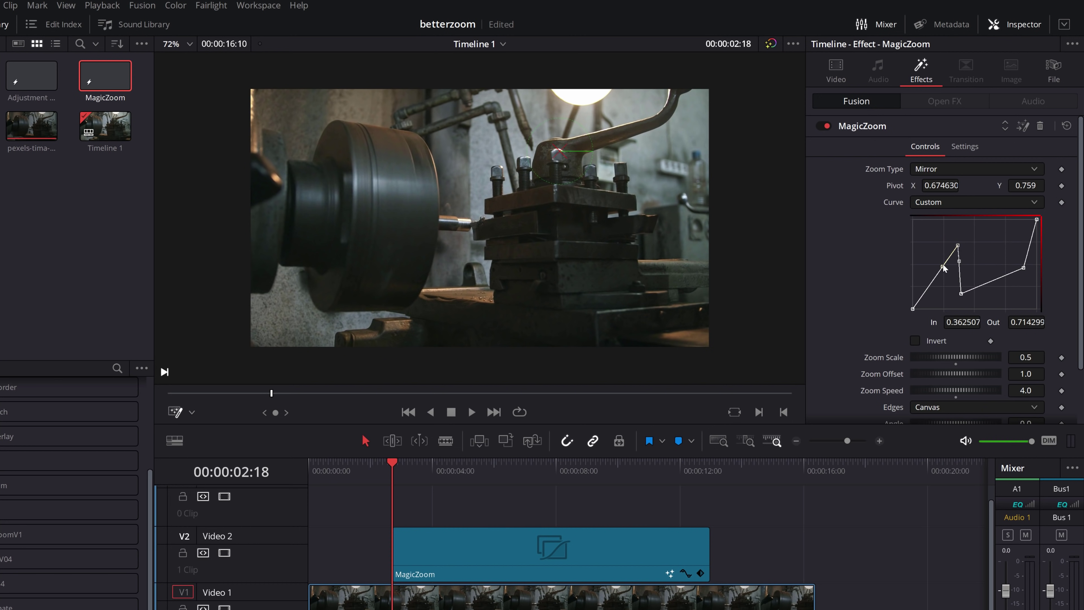
left_click_drag(943, 266, 928, 260)
left_click_drag(961, 293, 938, 289)
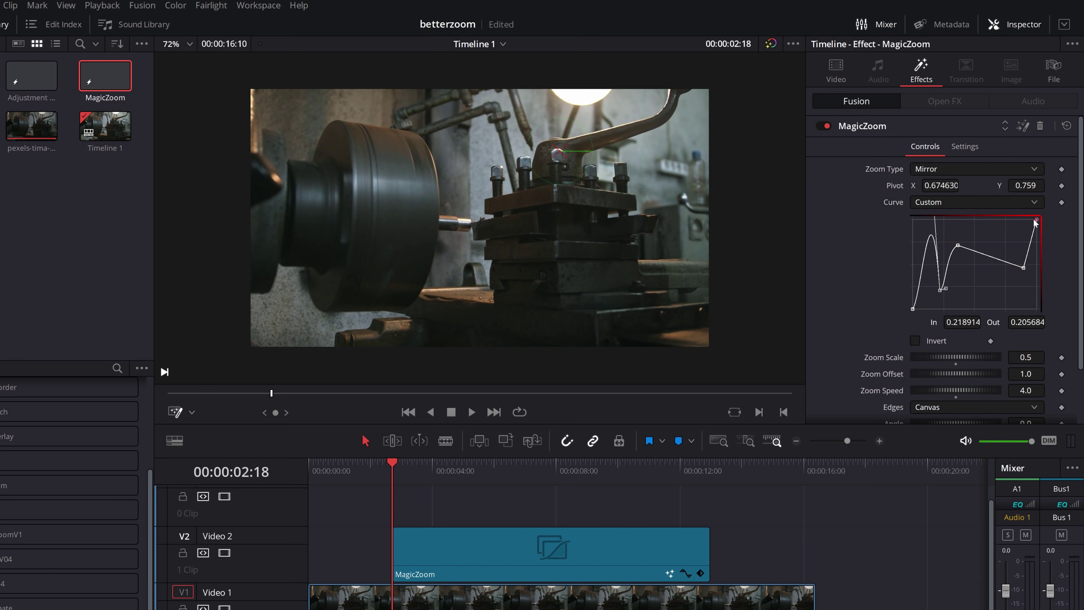
key("space")
key("space")
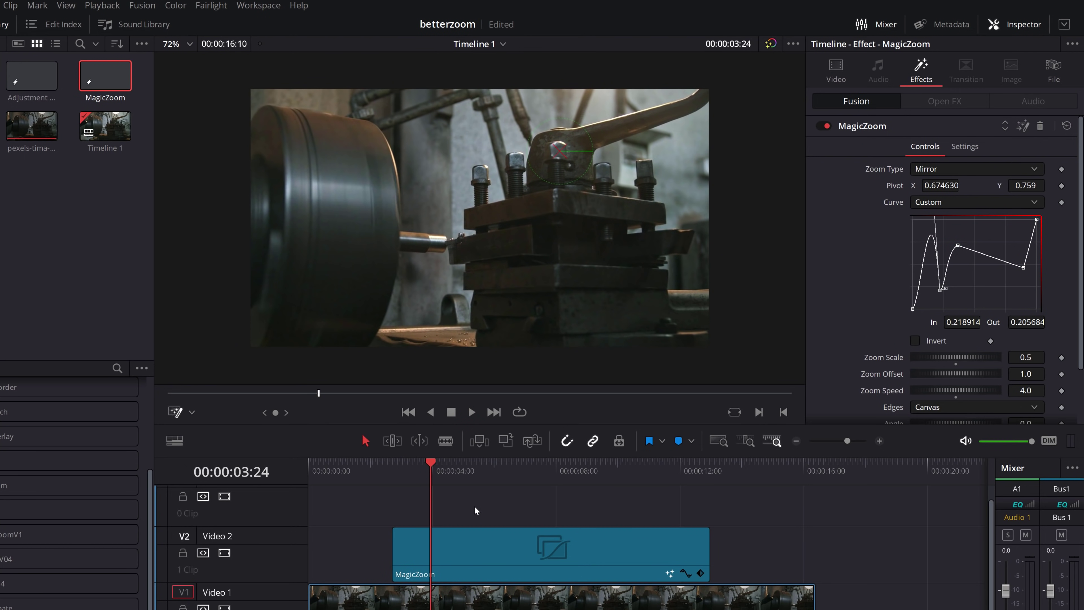
right_click(965, 266)
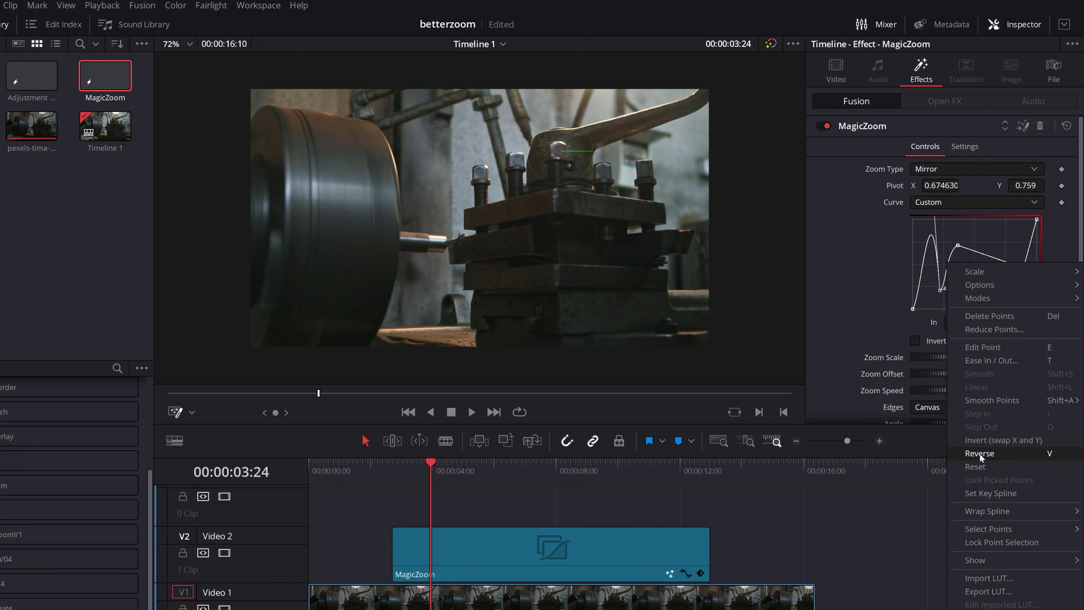
left_click(978, 466)
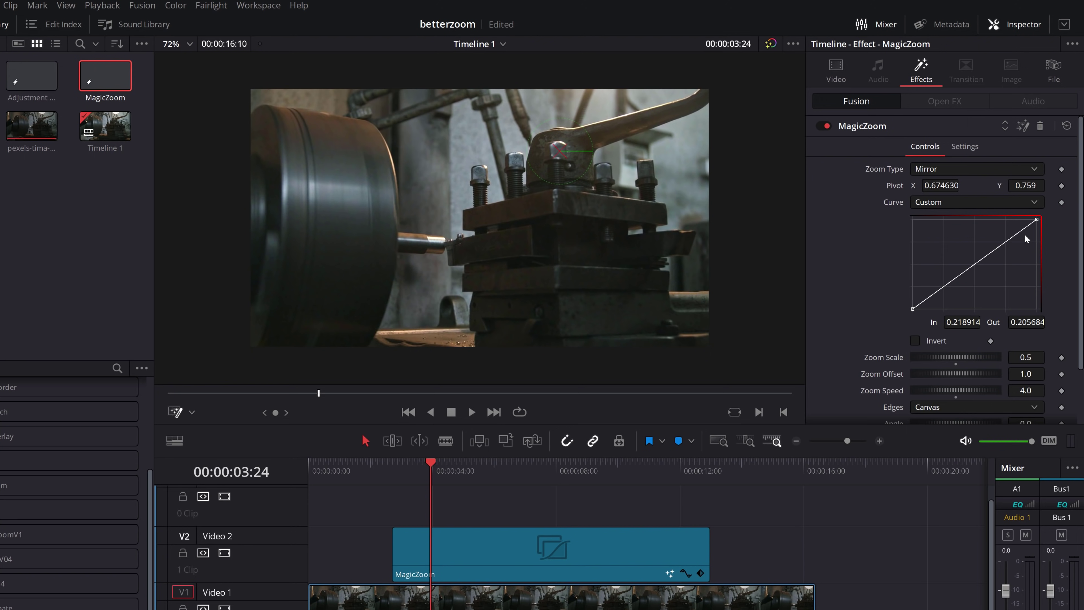
Pull the Bezier handles of the custom curve's start and end points into an S-shape
left_click(912, 308)
left_click_drag(955, 278, 1011, 300)
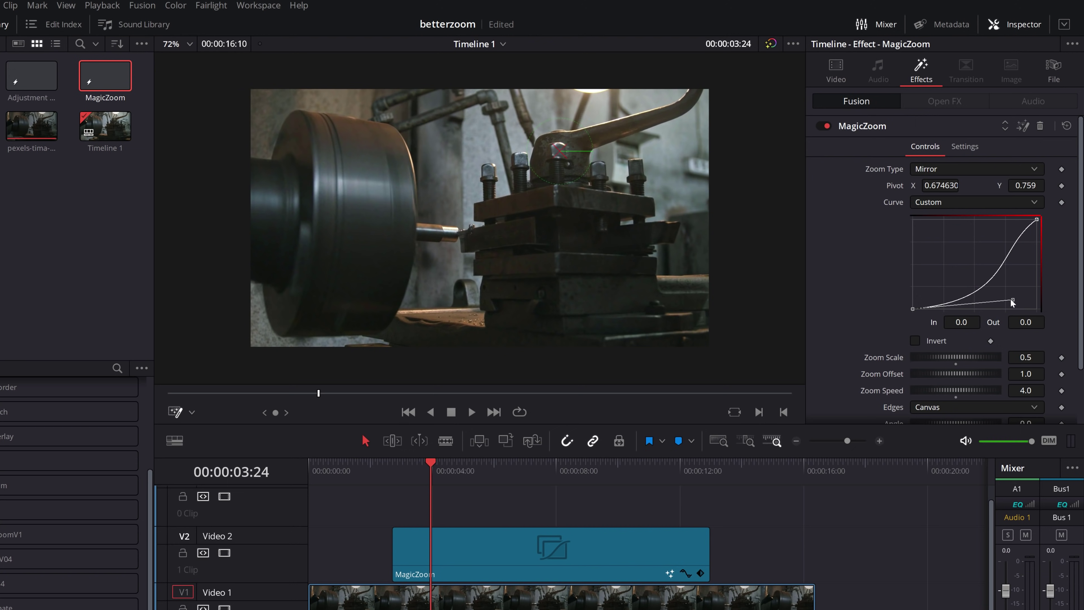
left_click(1037, 220)
left_click_drag(1031, 228, 995, 219)
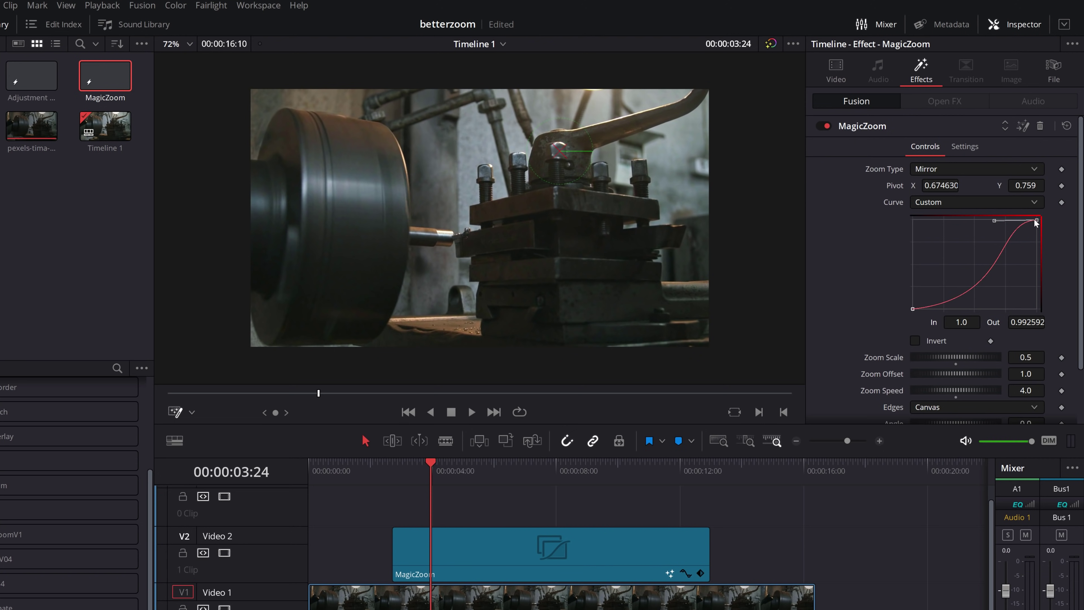
Play the eased zoom from its start through to 00:00:13:06
left_click(393, 468)
key("space")
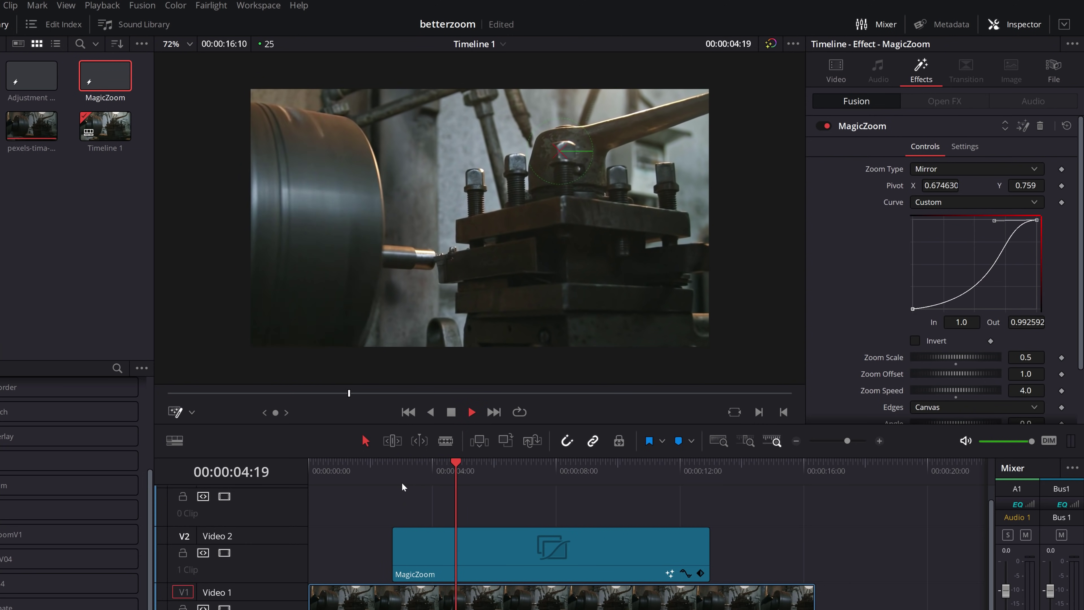
left_click(670, 466)
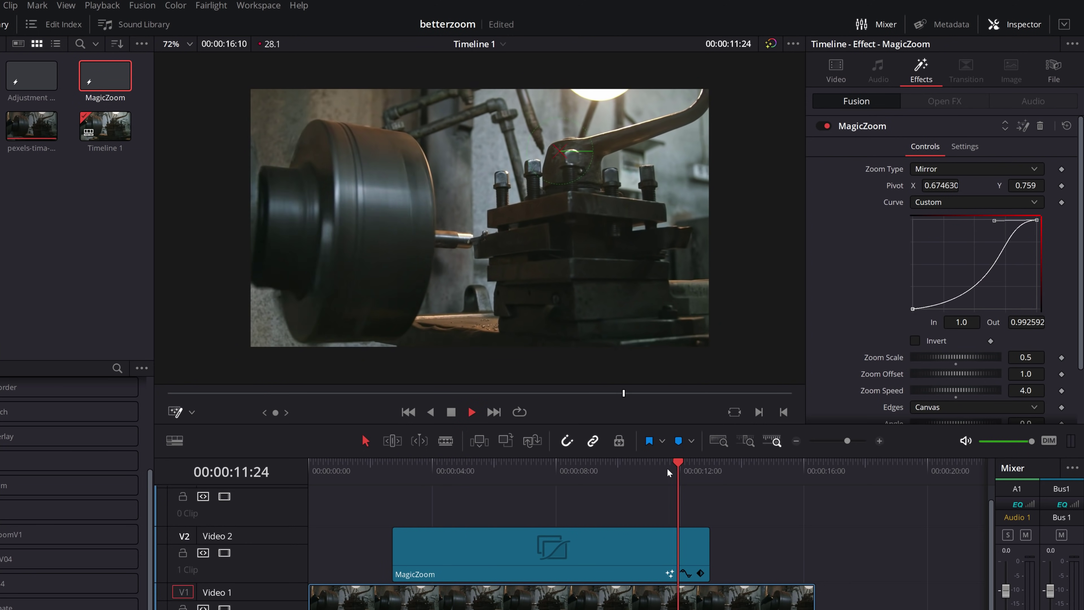
key("space")
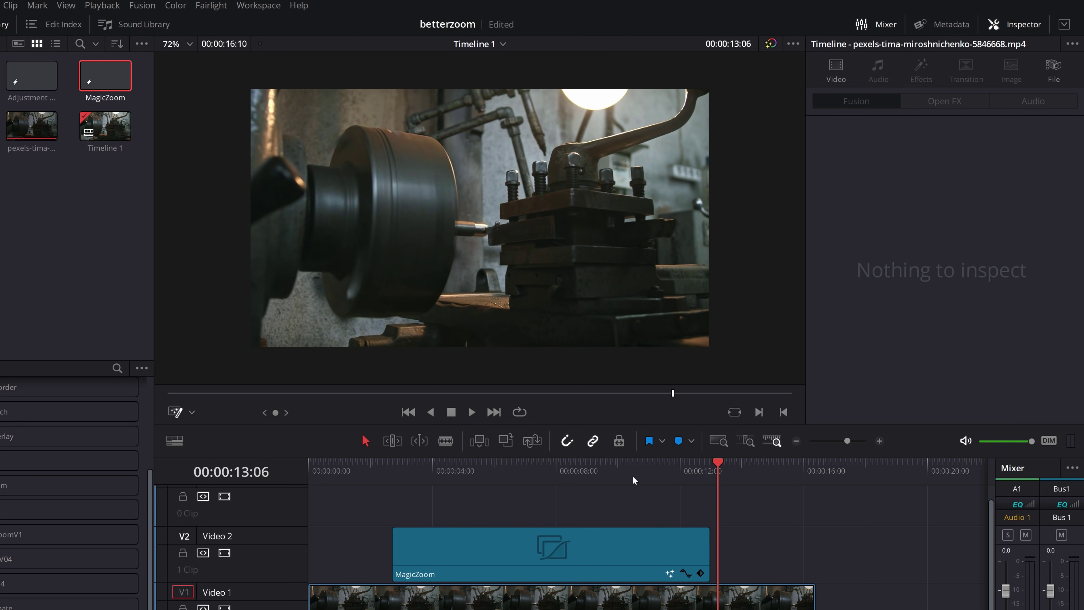
Switch the MagicZoom curve to Easing with Expo ease-in and Elastic ease-out
left_click(550, 466)
left_click(596, 547)
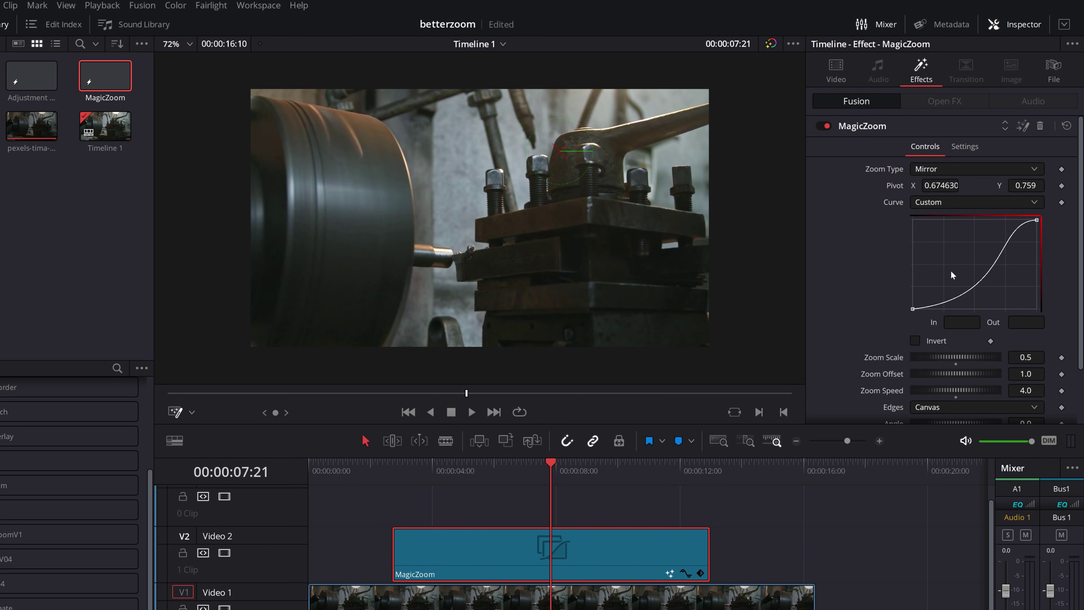
left_click(951, 203)
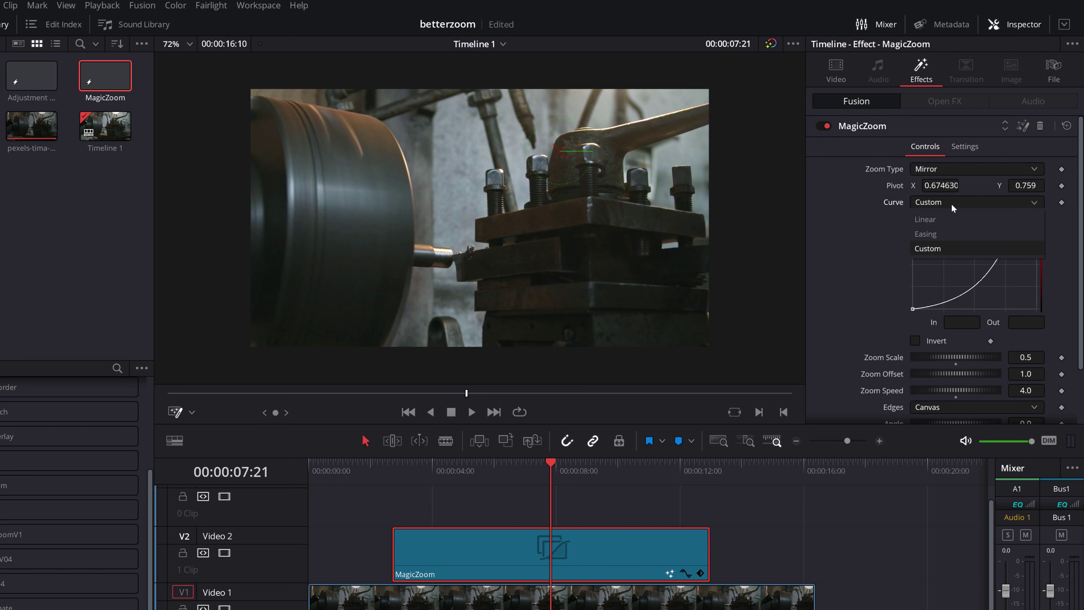
left_click(937, 234)
left_click(935, 220)
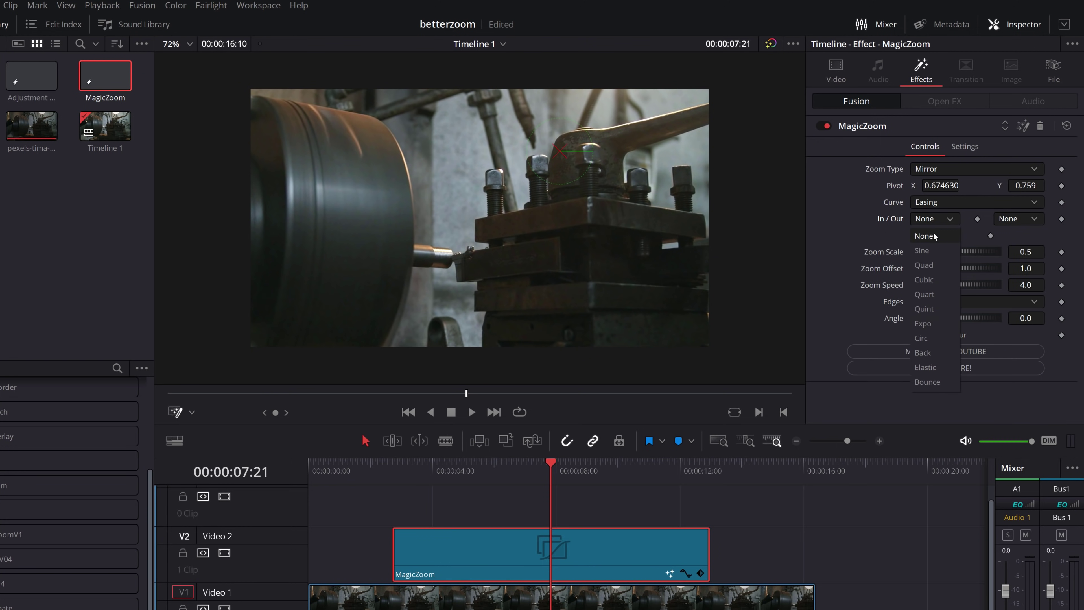
left_click(933, 323)
left_click(1021, 220)
left_click(1015, 369)
Preview the Expo/Elastic zoom, then set the curve type back to Custom
left_click(396, 473)
key("space")
left_click(396, 473)
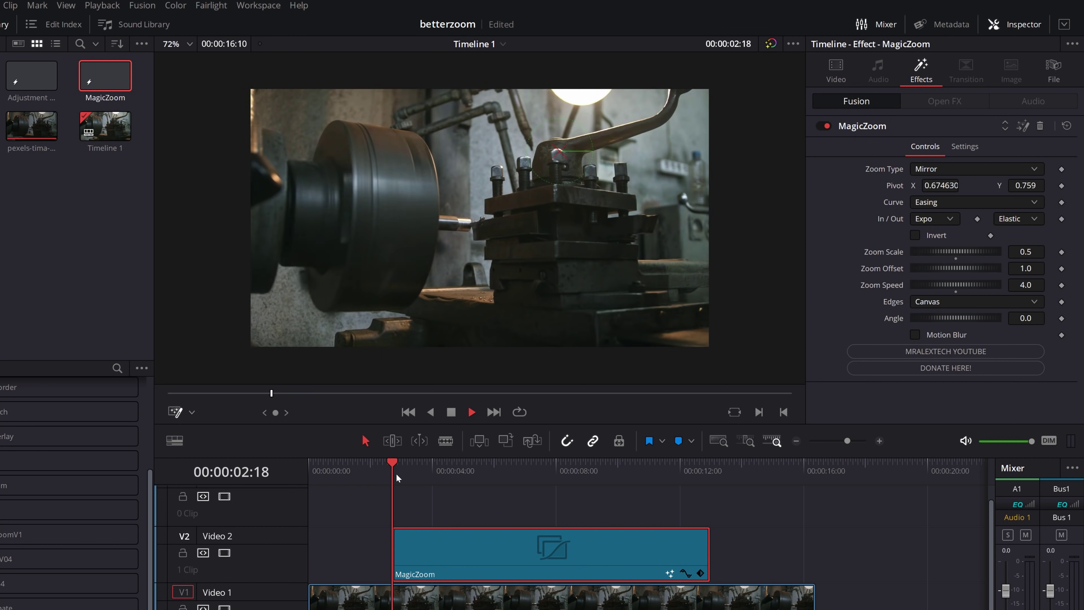
key("space")
left_click(937, 218)
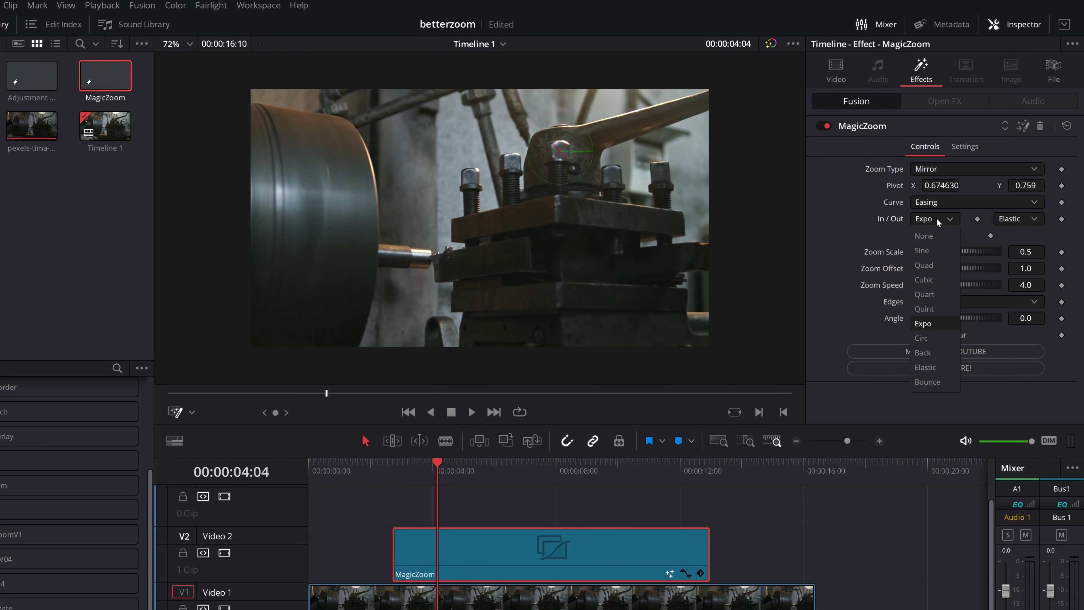
left_click(948, 199)
left_click(948, 199)
left_click(937, 246)
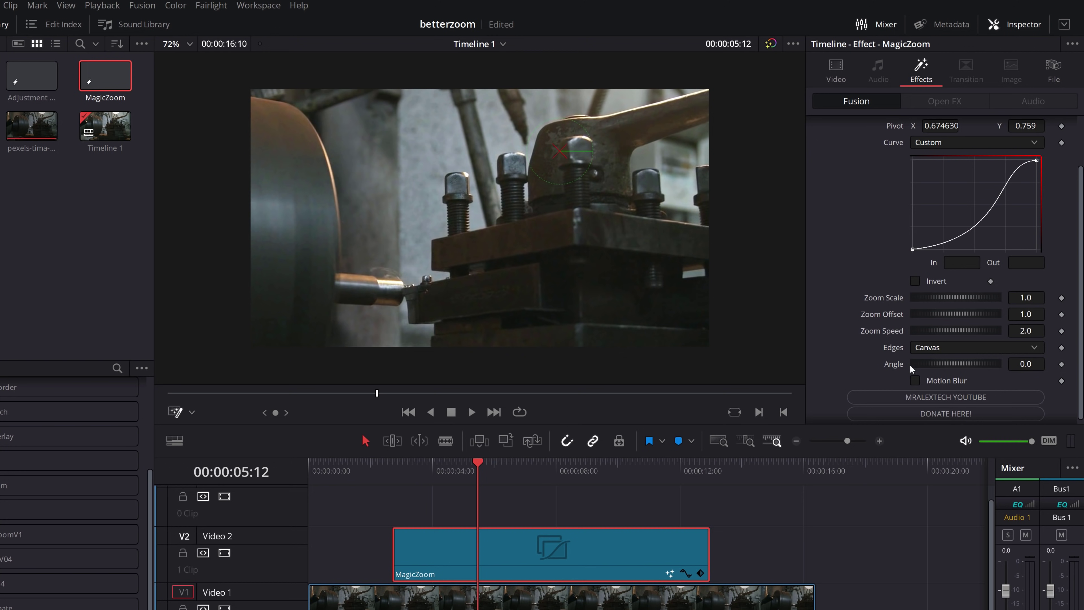
Keep Canvas edges and drag Zoom Scale negative to zoom out
left_click(940, 349)
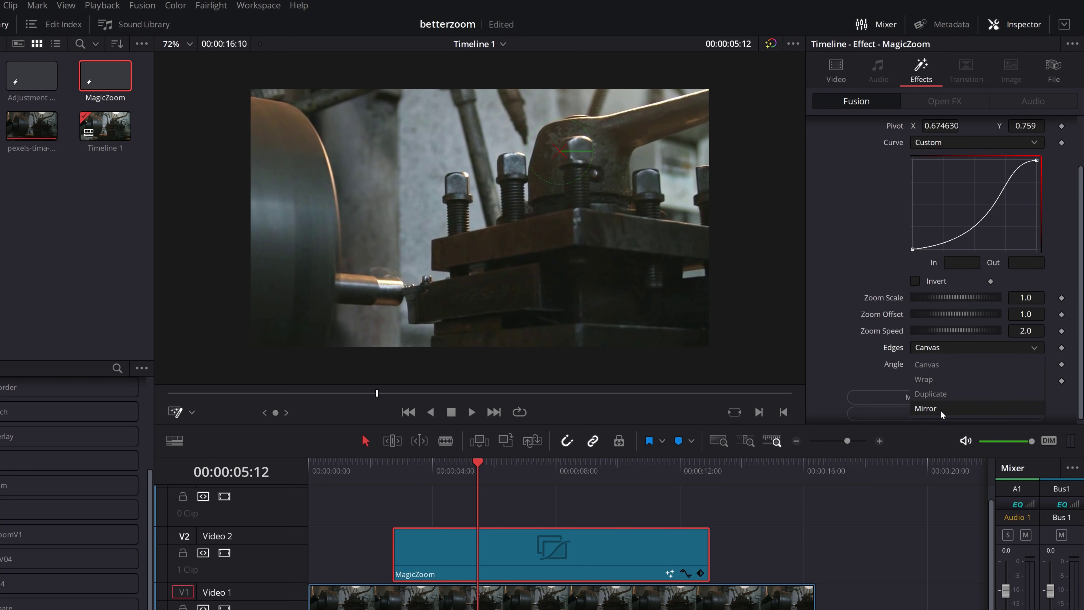
left_click(942, 366)
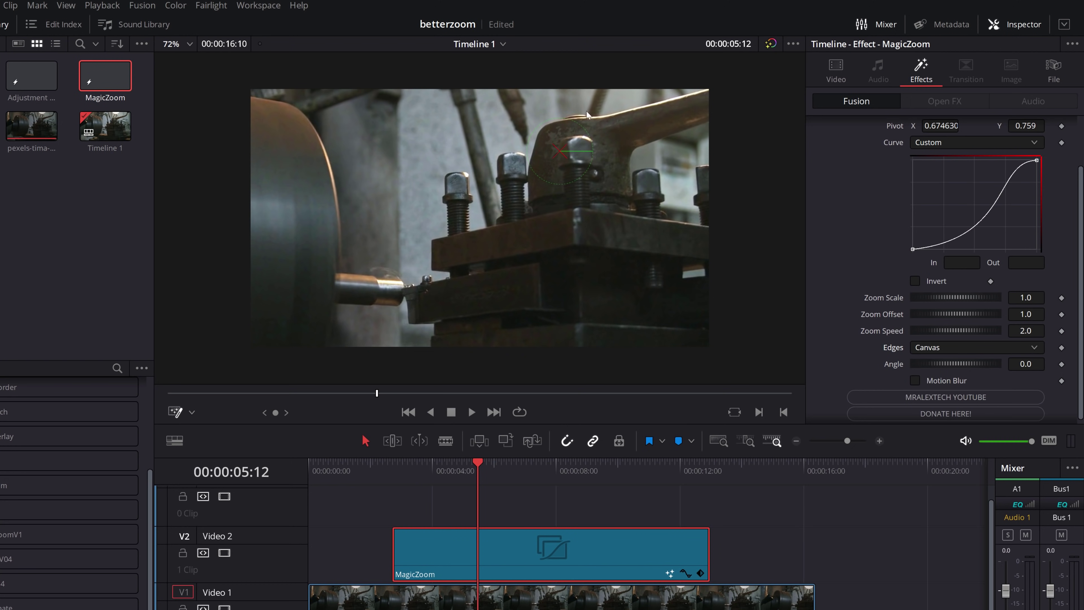
left_click_drag(963, 298, 900, 299)
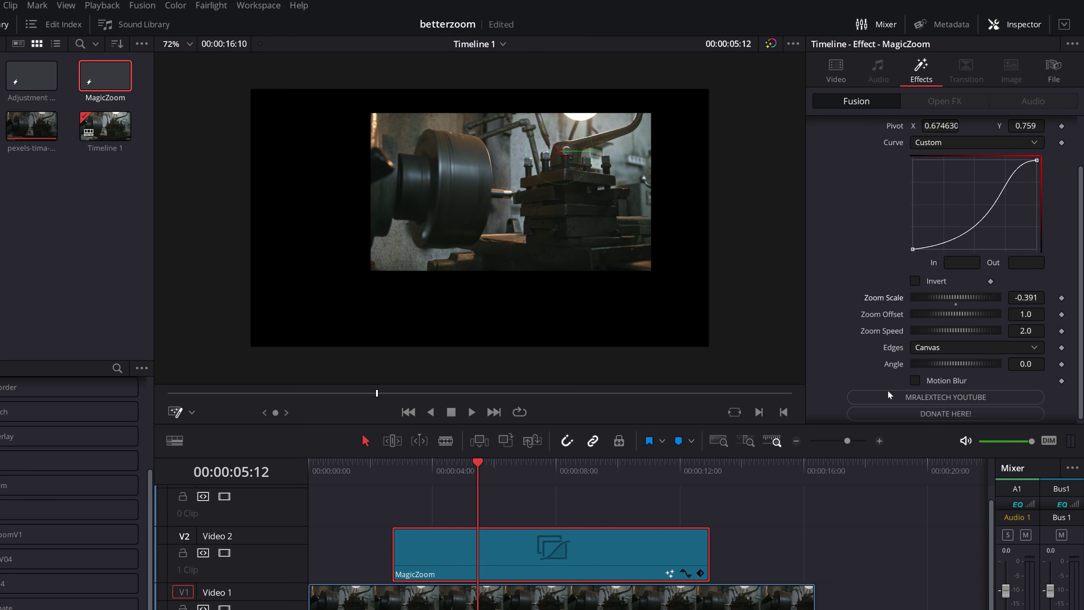
Try the Wrap, Duplicate and Mirror edge modes on the zoomed-out image
left_click(944, 349)
left_click(932, 379)
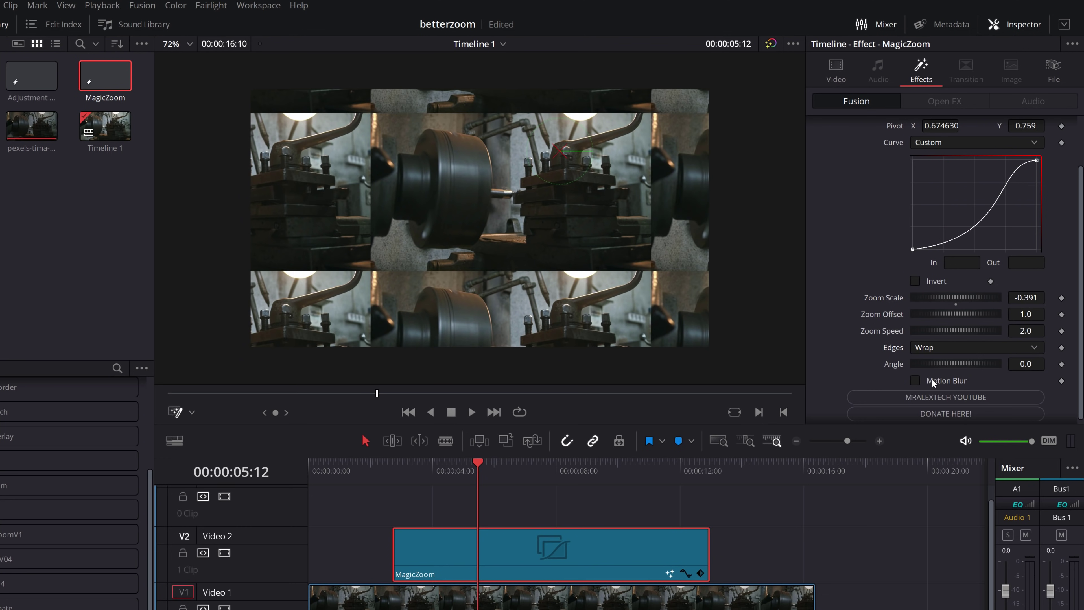
left_click(935, 347)
left_click(931, 391)
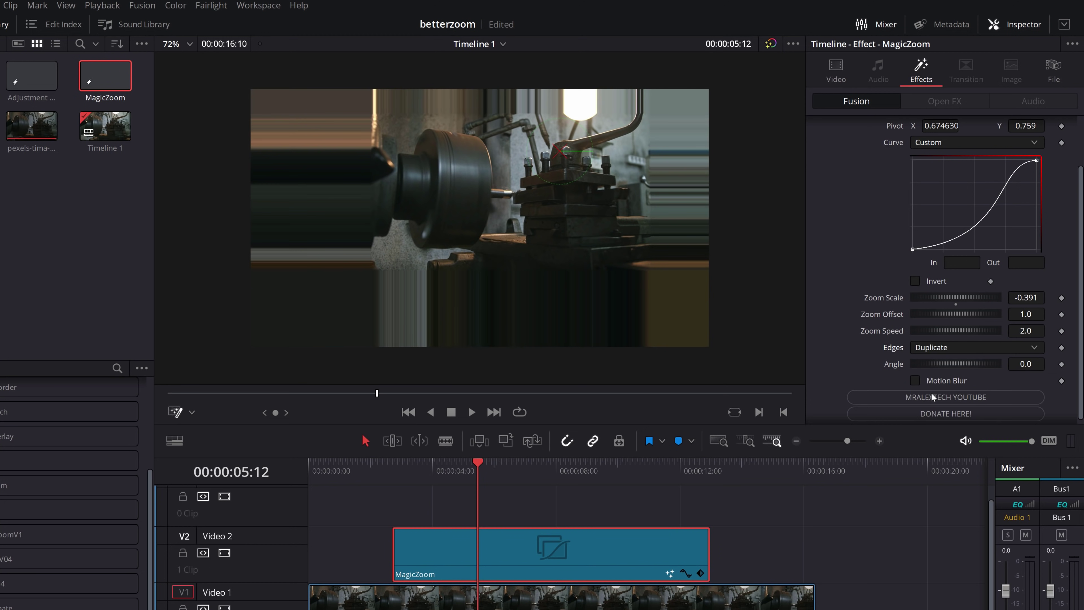
left_click(933, 347)
left_click(927, 404)
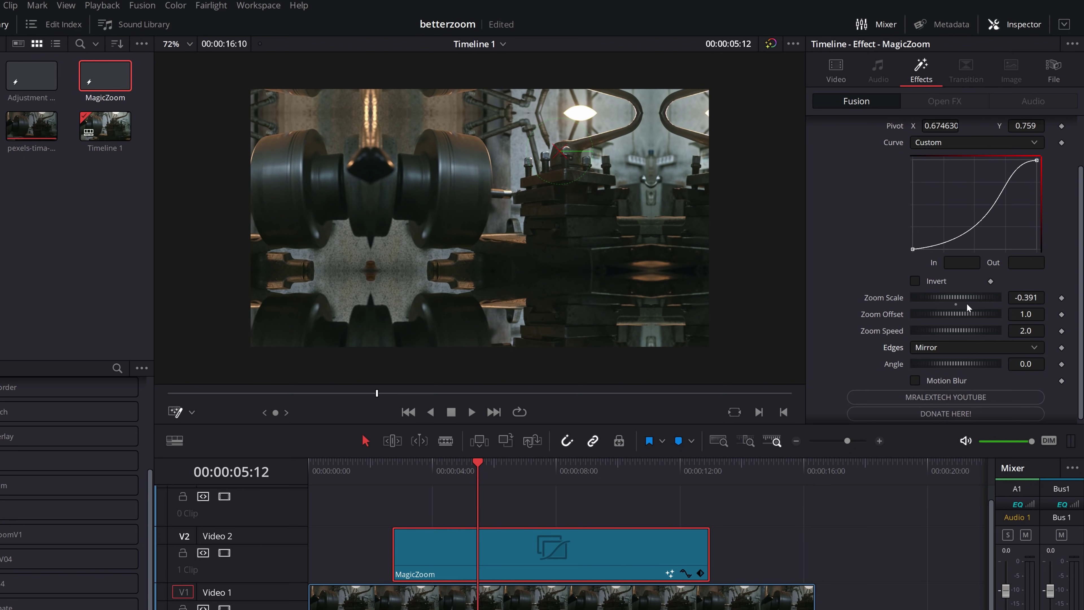
Raise Zoom Scale to 0.276 and set the Edges mode back to Canvas
left_click_drag(950, 300, 954, 304)
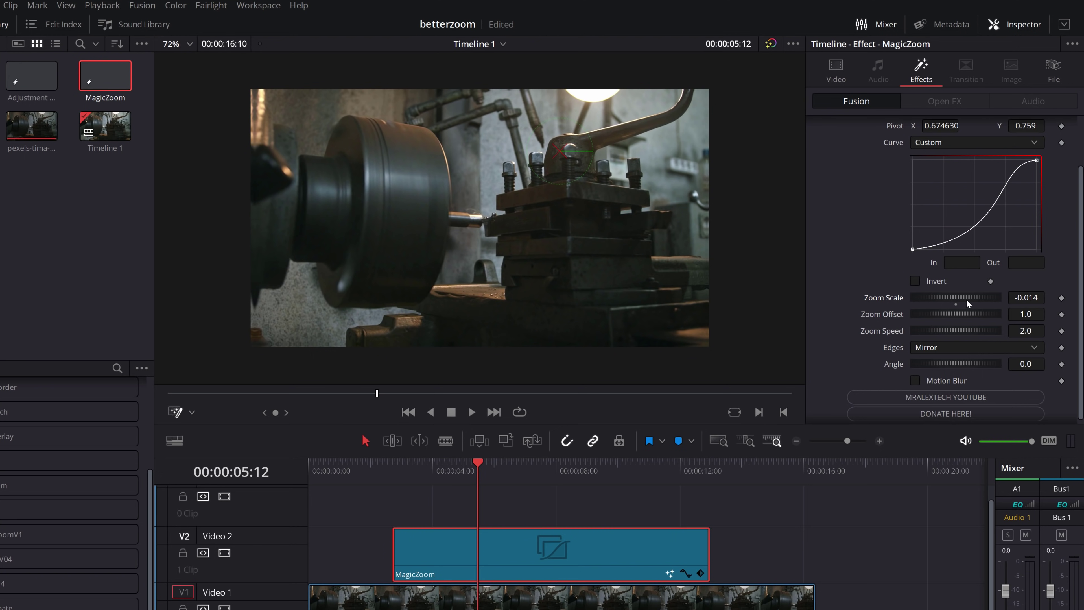
mouse_move(965, 299)
left_mouse_down()
mouse_move(955, 298)
mouse_move(968, 301)
left_mouse_up()
left_click(932, 346)
left_click(922, 363)
Try and reset the Angle to 0, then enable motion blur with a 360 shutter angle
mouse_move(941, 361)
left_mouse_down()
mouse_move(924, 364)
mouse_move(939, 361)
left_mouse_up()
double_click(893, 365)
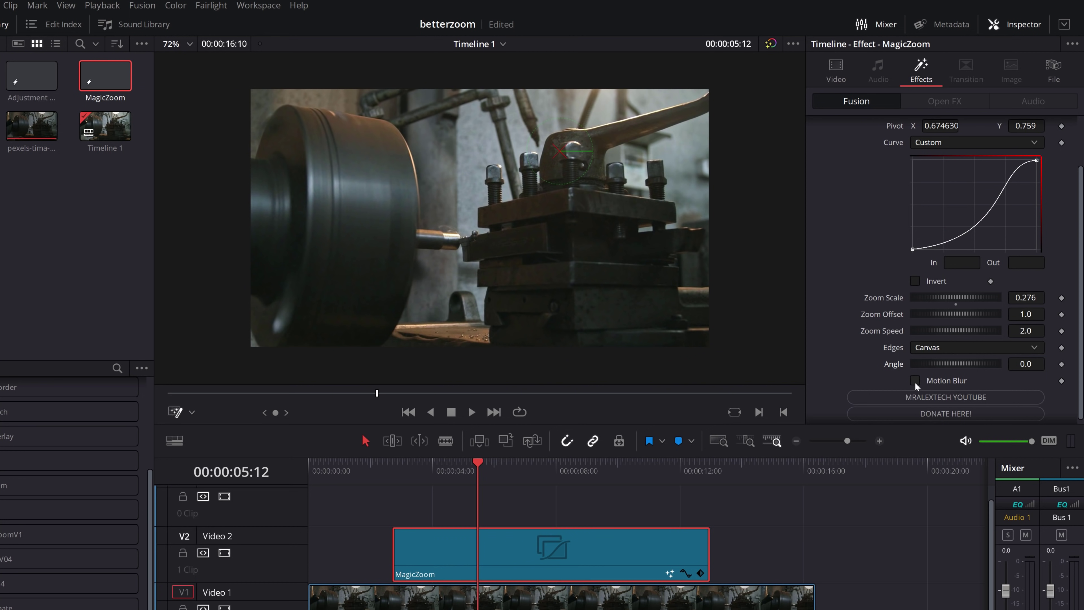
left_click(915, 381)
scroll(911, 377, "down", 1)
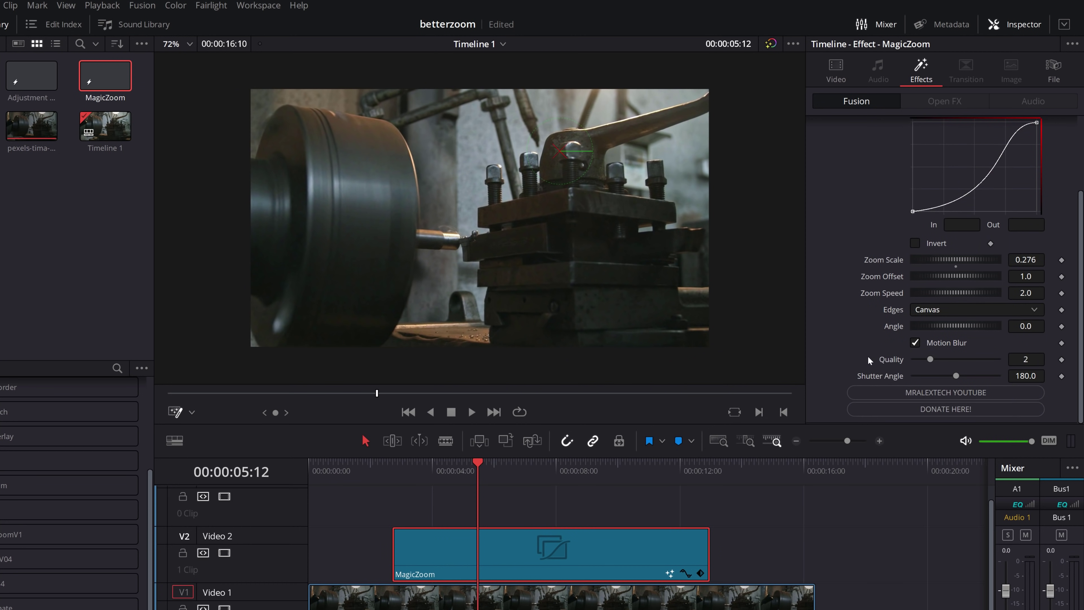
mouse_move(956, 375)
left_mouse_down()
mouse_move(979, 375)
mouse_move(958, 359)
left_mouse_up()
Preview the motion-blurred zoom from just before it starts
left_click_drag(453, 472, 391, 476)
key("space")
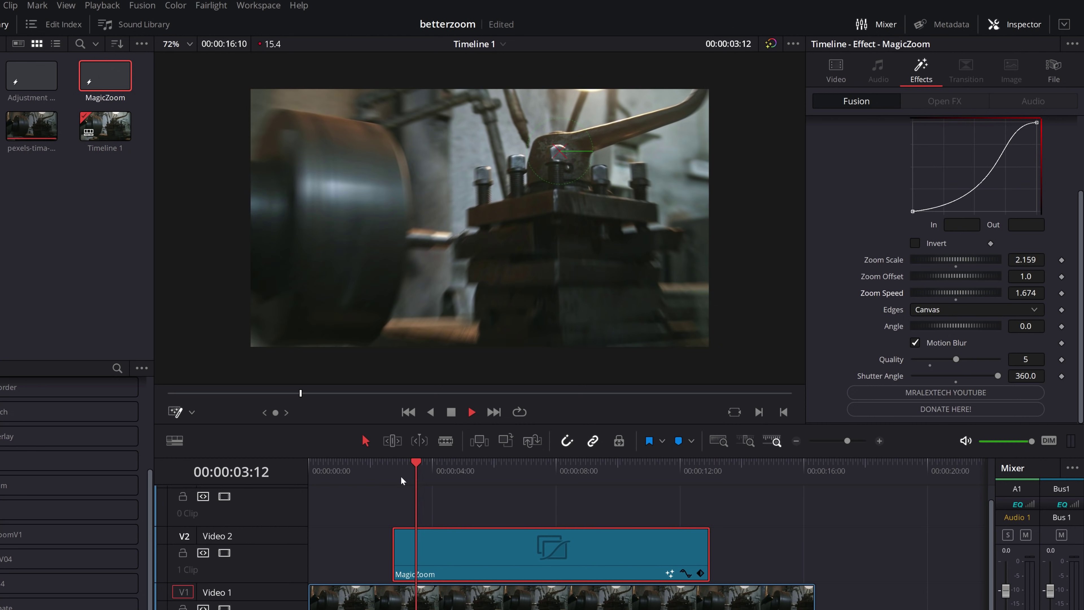
key("space")
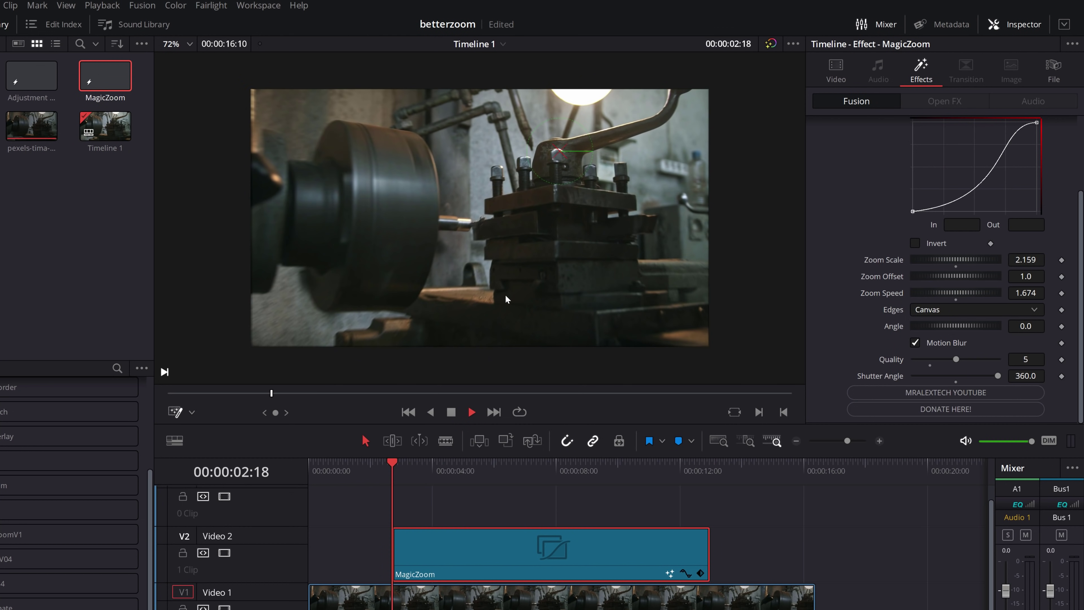
key("space")
key("space")
key("space")
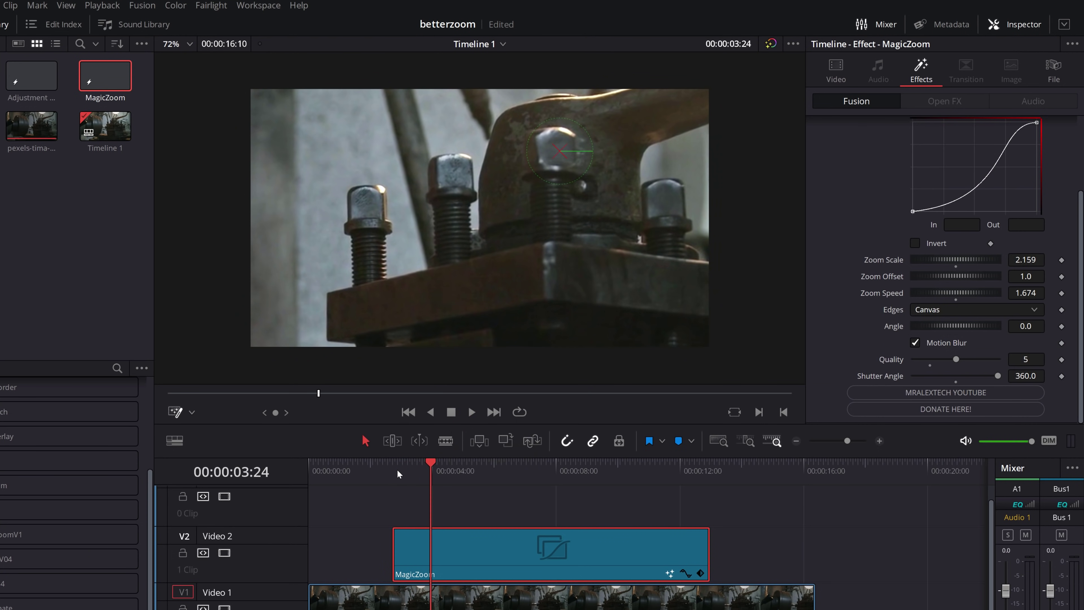
left_click(397, 473)
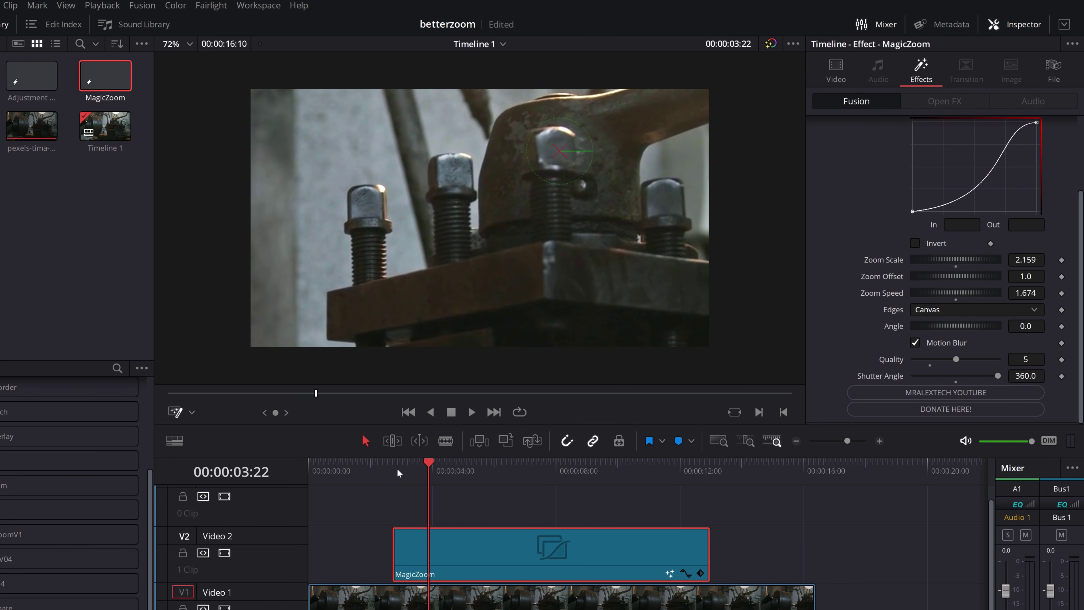
Replay the zoom from just before it begins
scroll(860, 328, "up", 3)
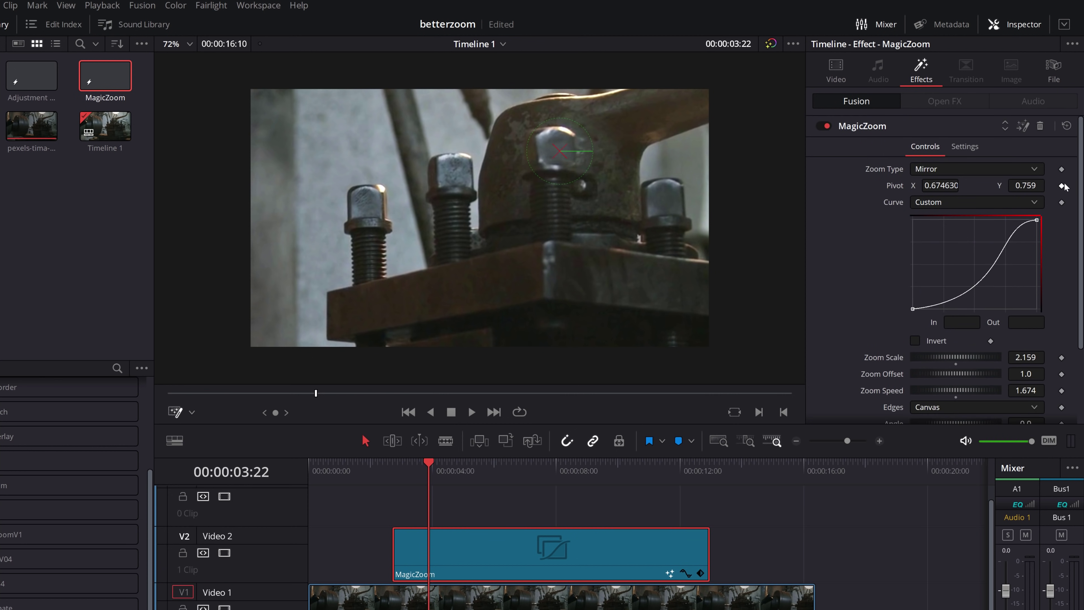
left_click(400, 471)
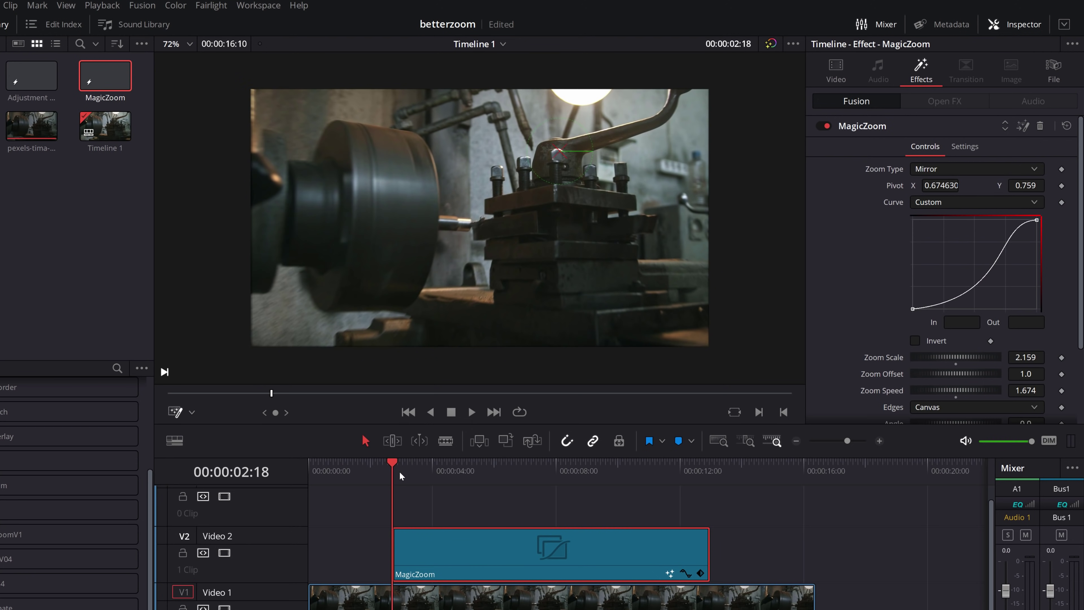
key("space")
key("space")
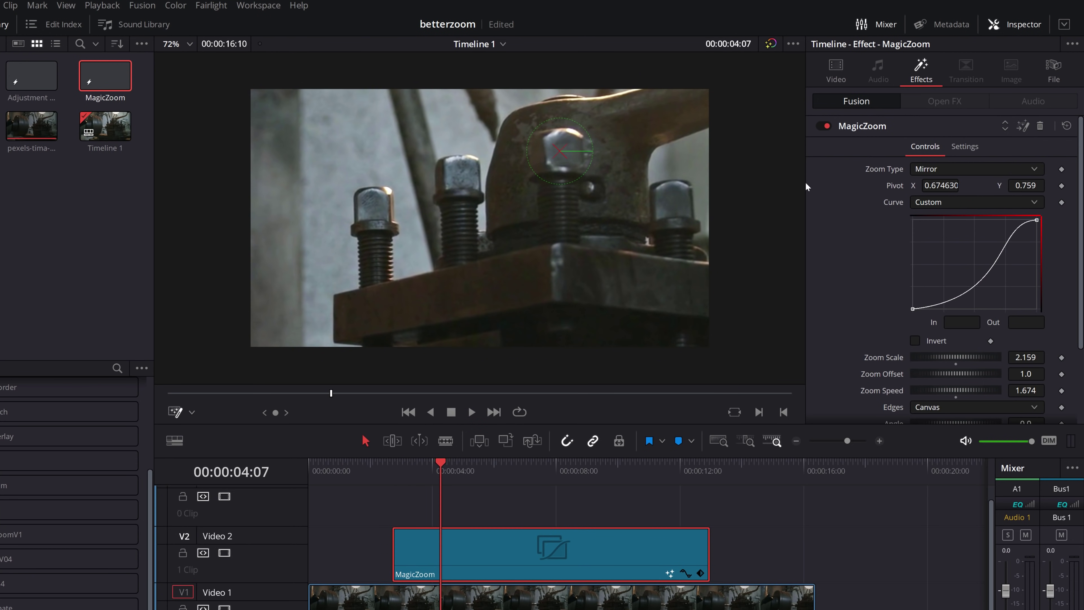
Keyframe the Pivot, then later in the clip move it down-left to 0.738456, 0.718137
left_click(1062, 185)
left_click_drag(456, 467, 546, 466)
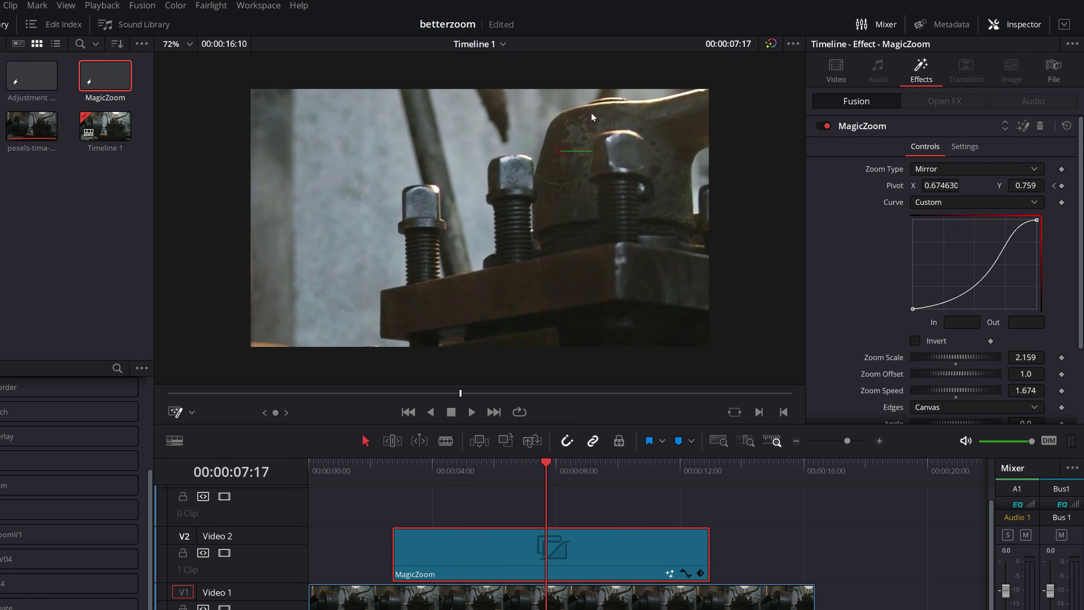
left_click_drag(550, 174, 477, 288)
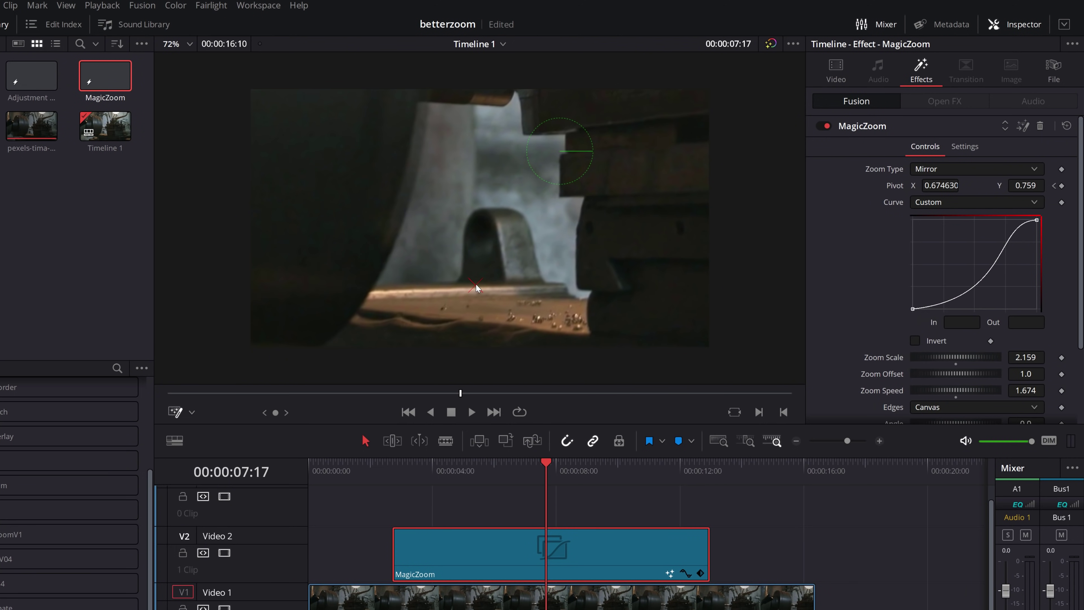
Play the animated pivot move from the unzoomed start frame
left_click_drag(467, 466, 403, 480)
key("space")
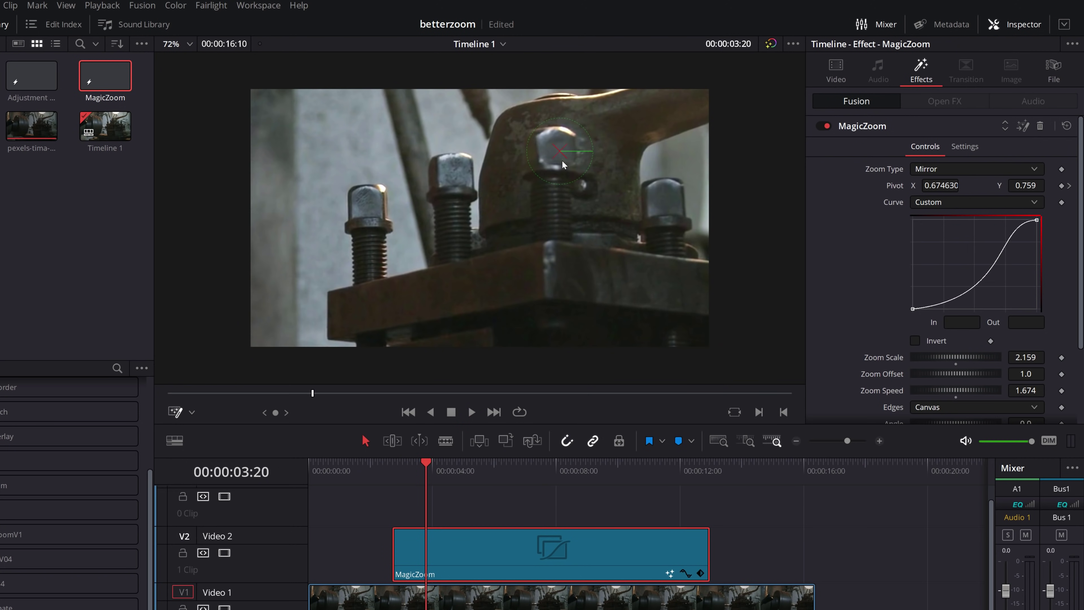
key("space")
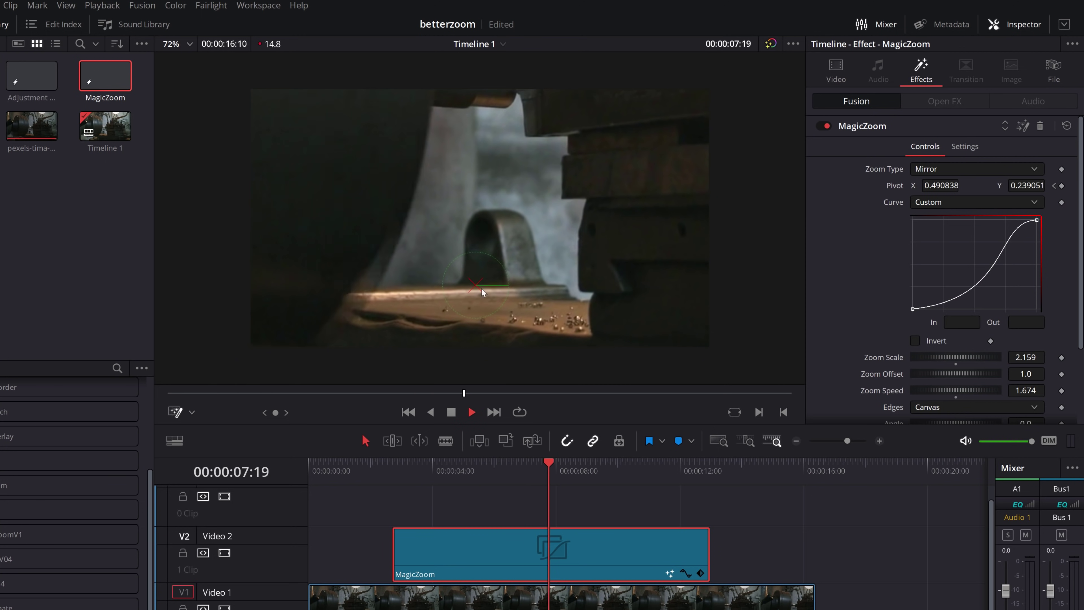
left_click(628, 465)
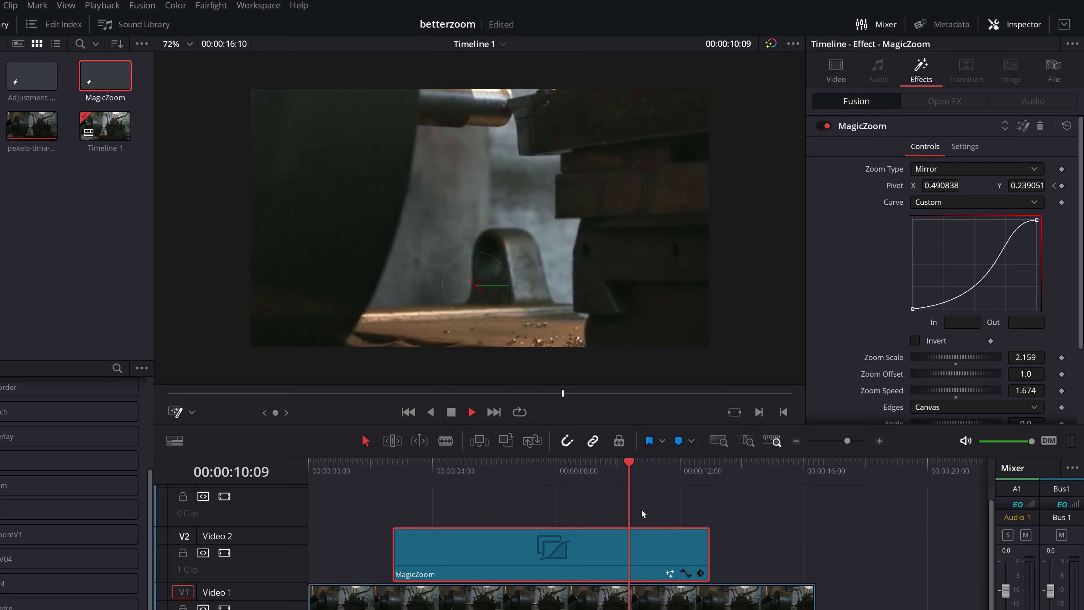
key("space")
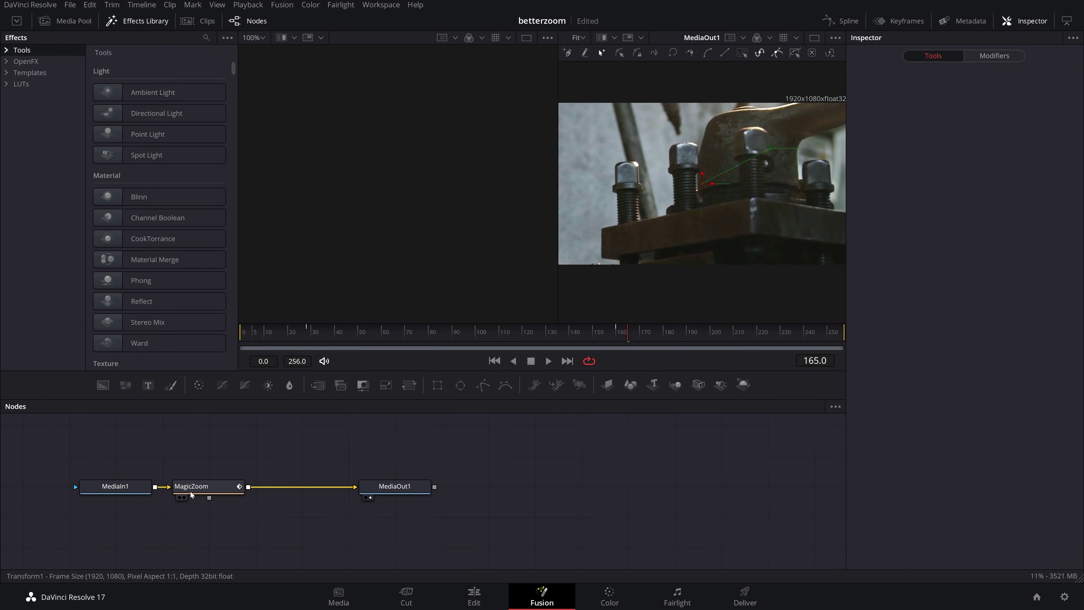
Show the MagicZoom pivot's Displacement curve fitted in the Spline editor and select all its keyframes
left_click_drag(202, 488, 230, 490)
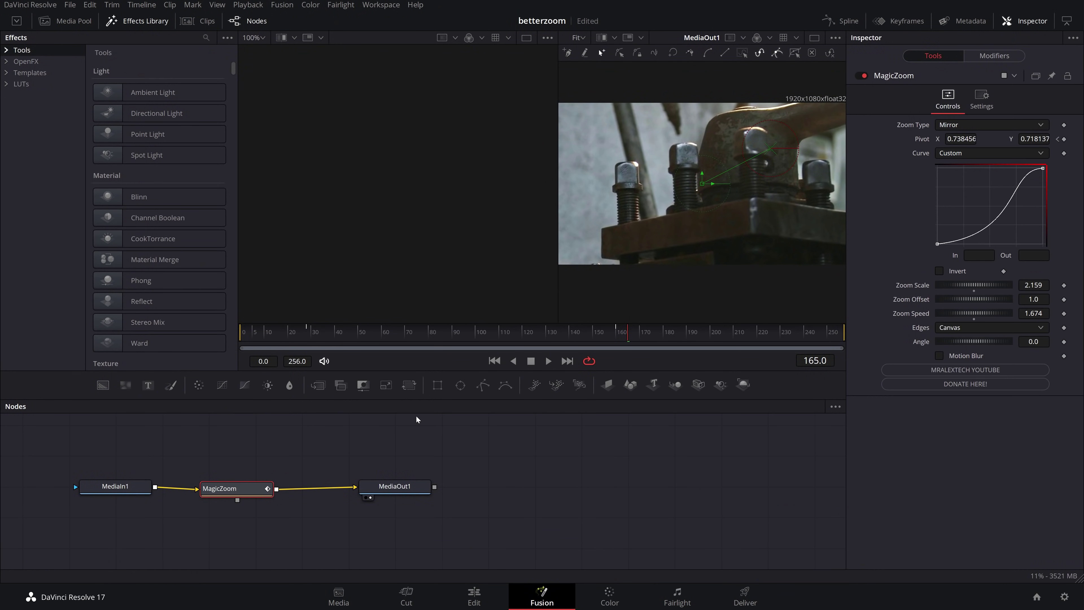
left_click(850, 22)
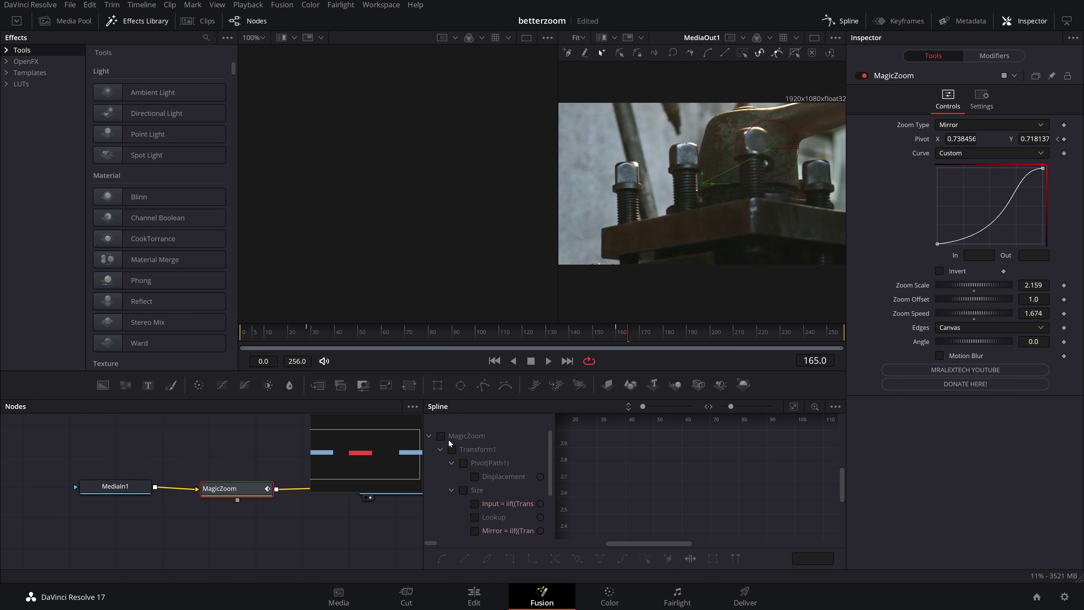
left_click(474, 477)
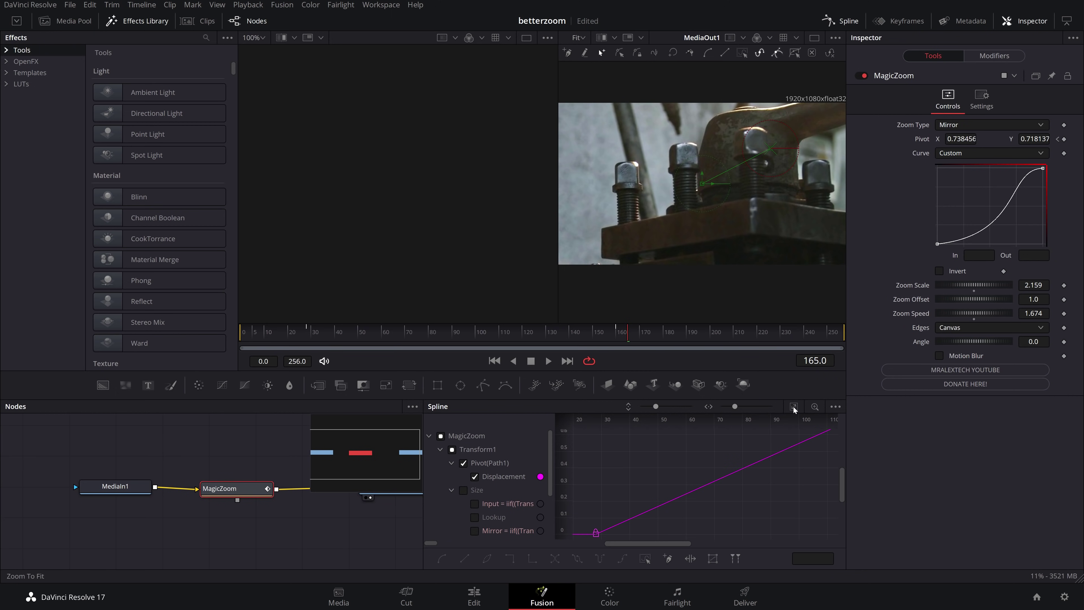
left_click(793, 410)
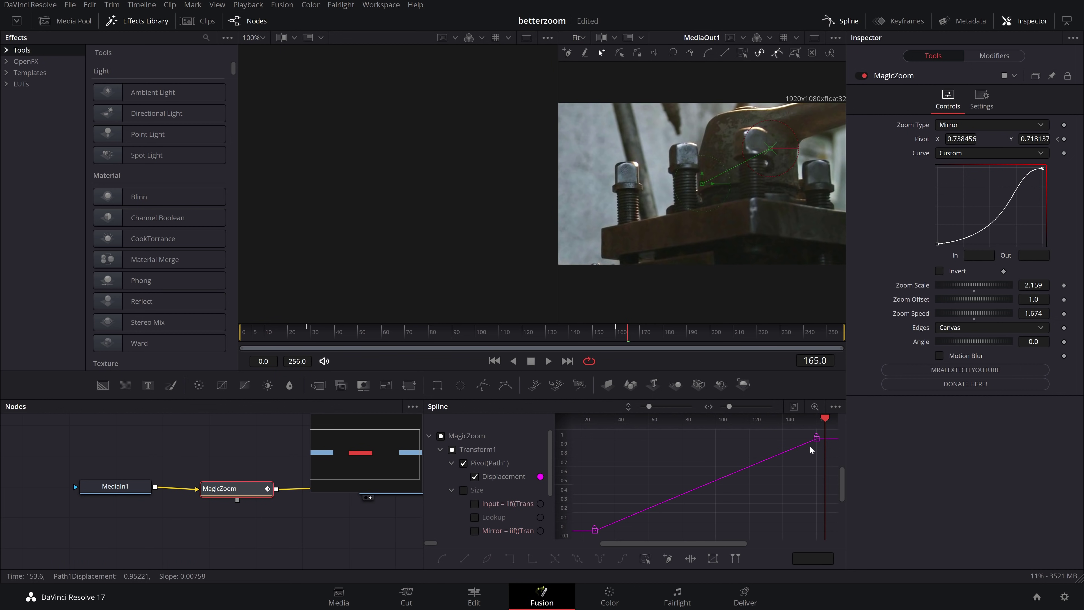
left_click_drag(835, 542, 587, 436)
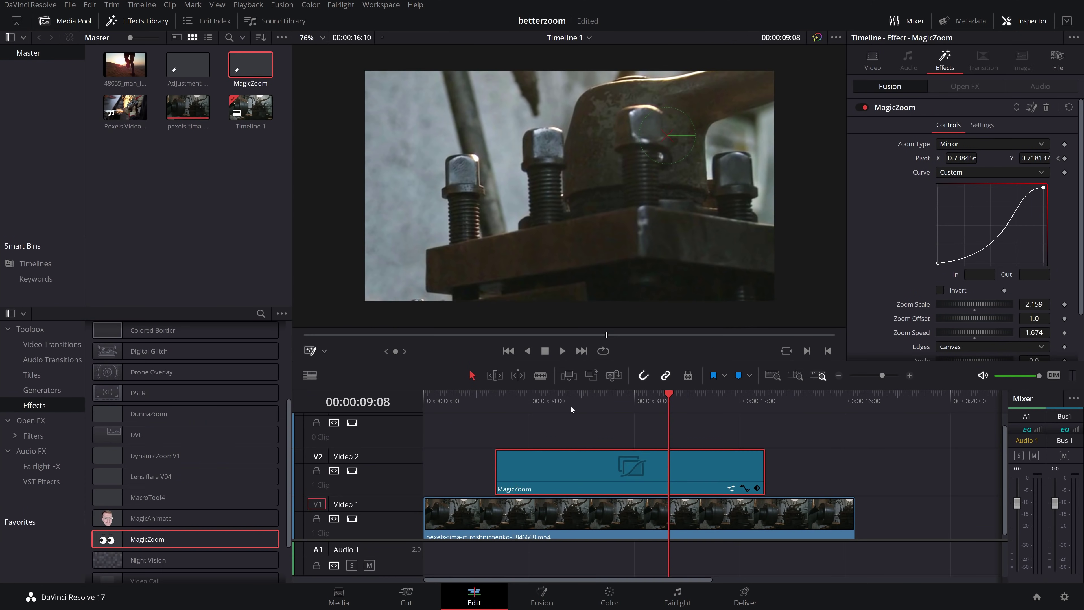
Return to the Edit page and play the eased pivot zoom through to 00:00:12:22
left_click_drag(570, 405, 499, 404)
key("space")
left_click_drag(570, 189, 699, 125)
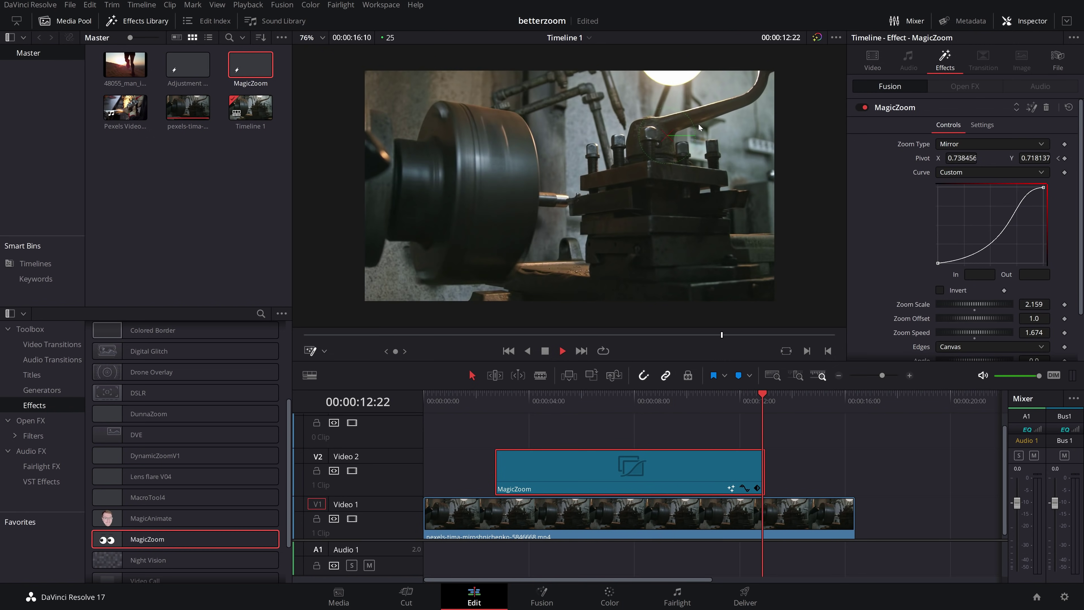